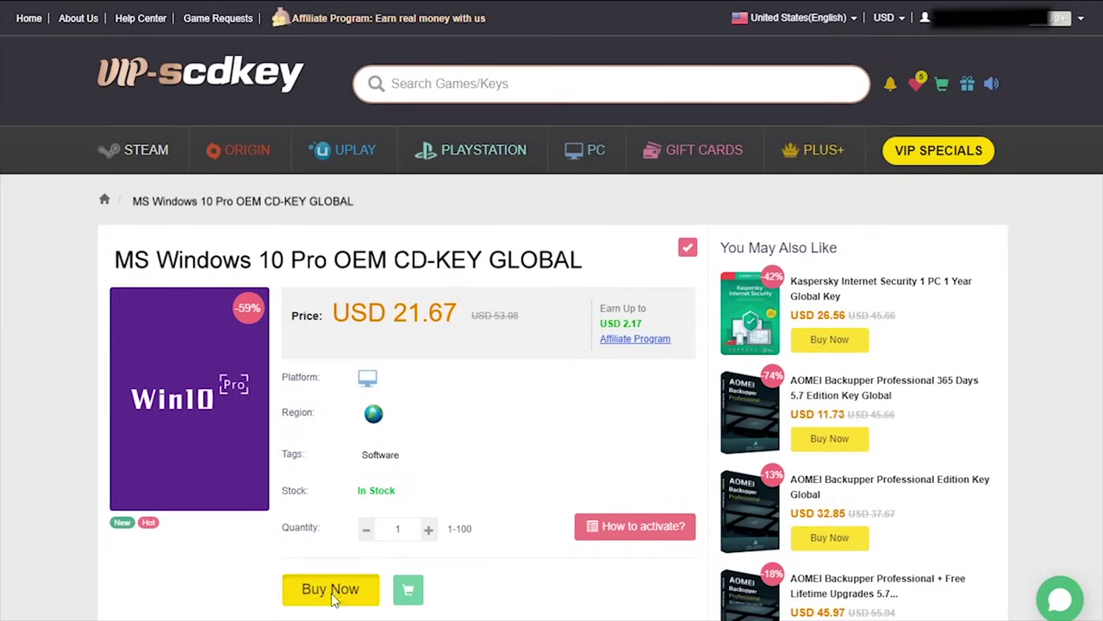
- Buy the Windows 10 Pro OEM key and apply promotion code 'CyberCPU' to reach USD 16.25
{"action": "left_click", "coordinate": [331, 591]}
{"action": "type", "text": "CyberCPU"}
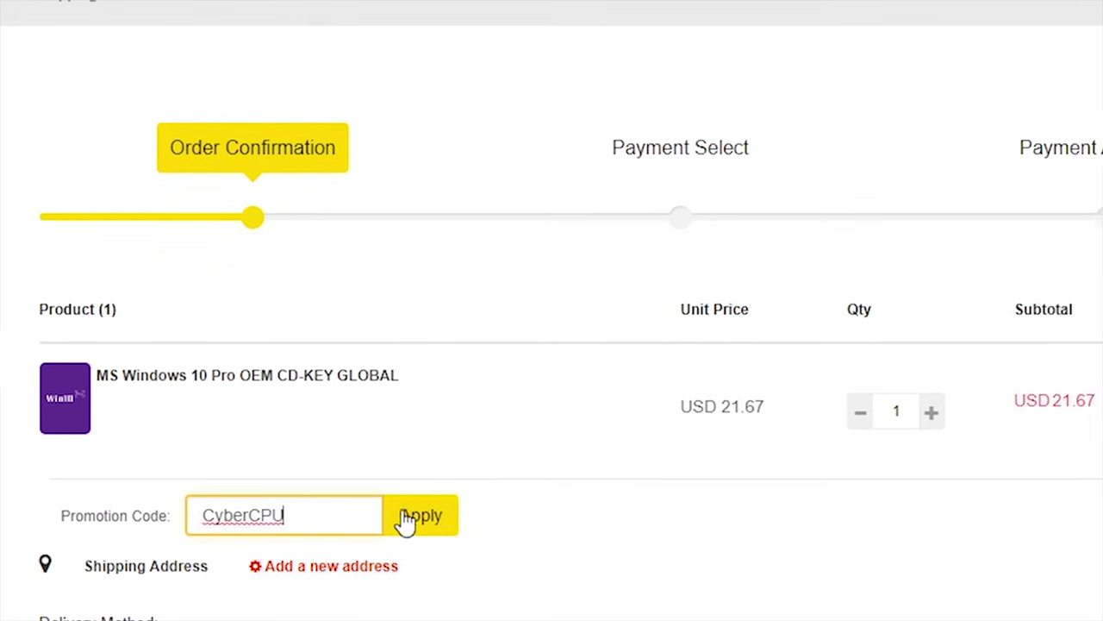
{"action": "left_click", "coordinate": [406, 517]}
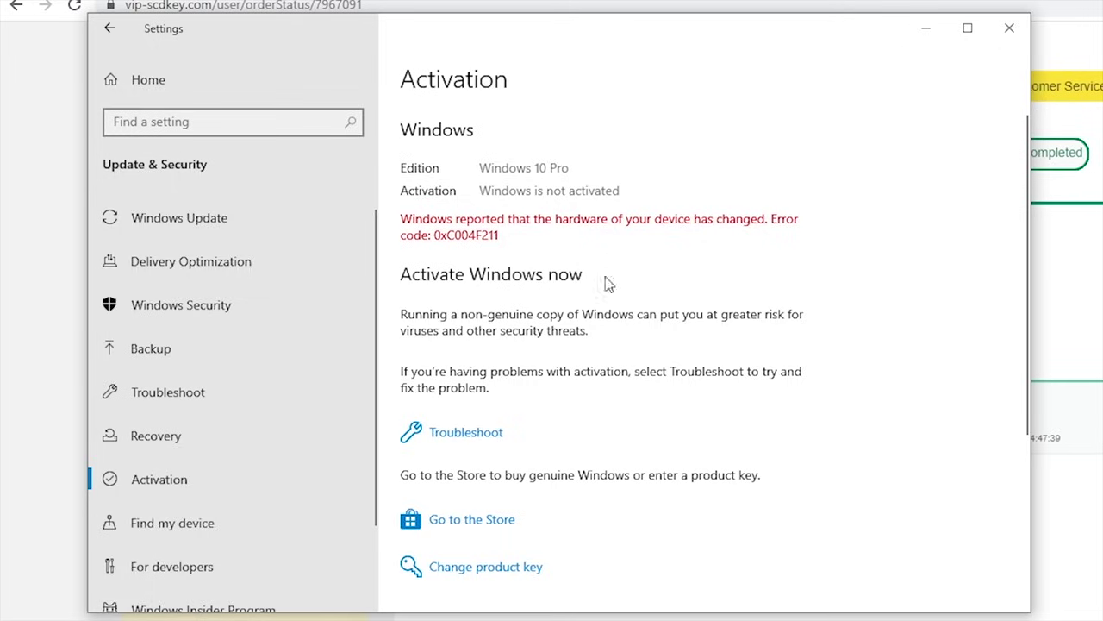
- Activate Windows 10 Pro with the pasted product key and dismiss the success message
{"action": "left_click", "coordinate": [491, 571]}
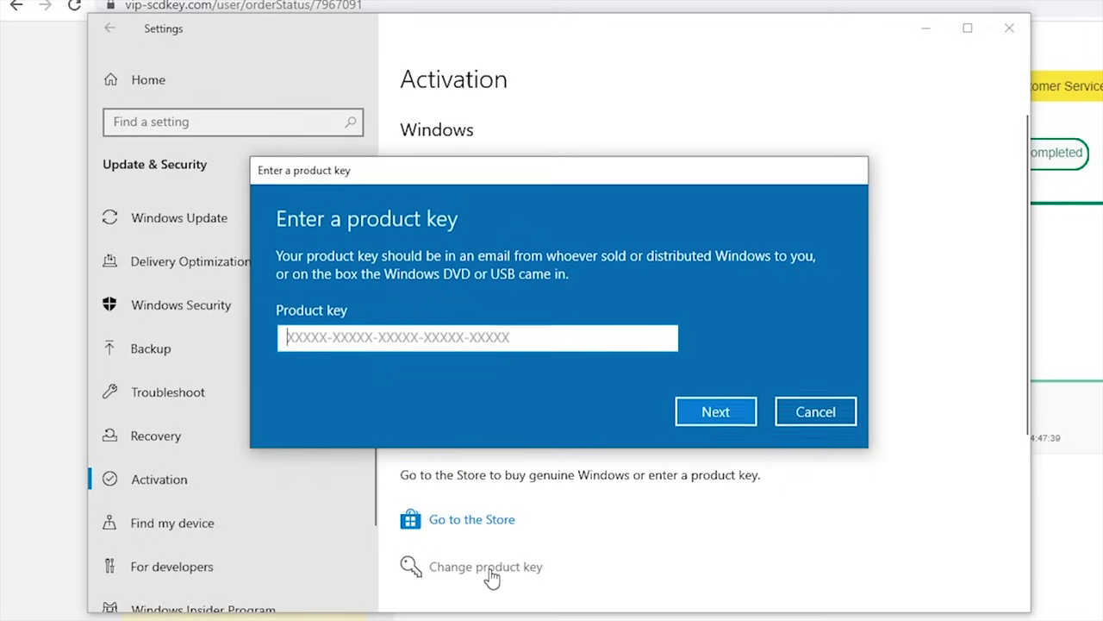
{"action": "right_click", "coordinate": [317, 336]}
{"action": "left_click", "coordinate": [364, 367]}
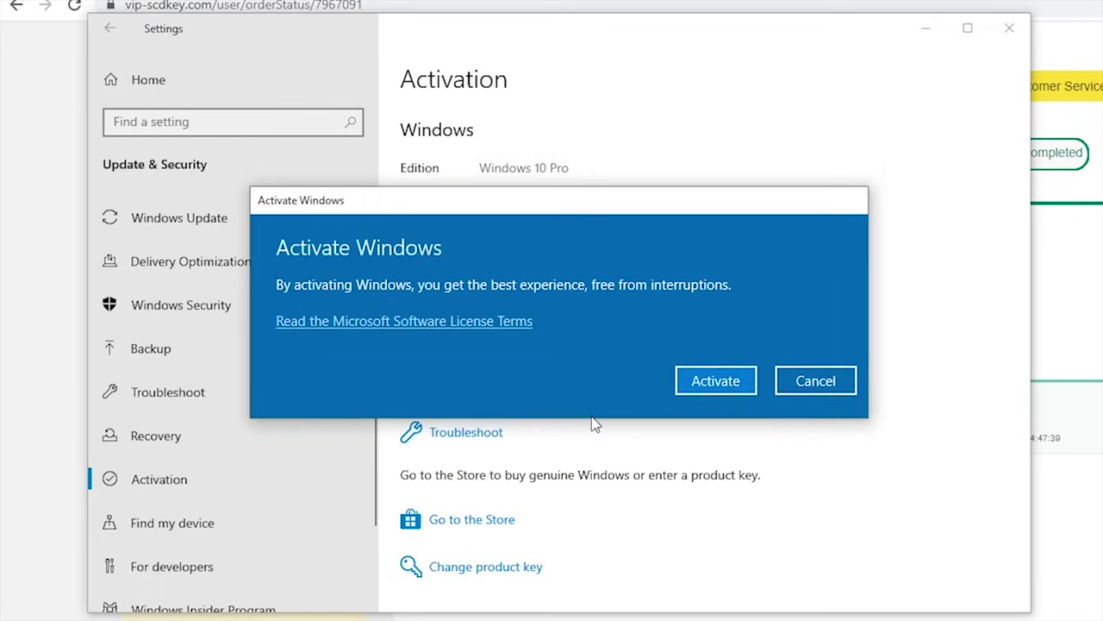
{"action": "left_click", "coordinate": [709, 383]}
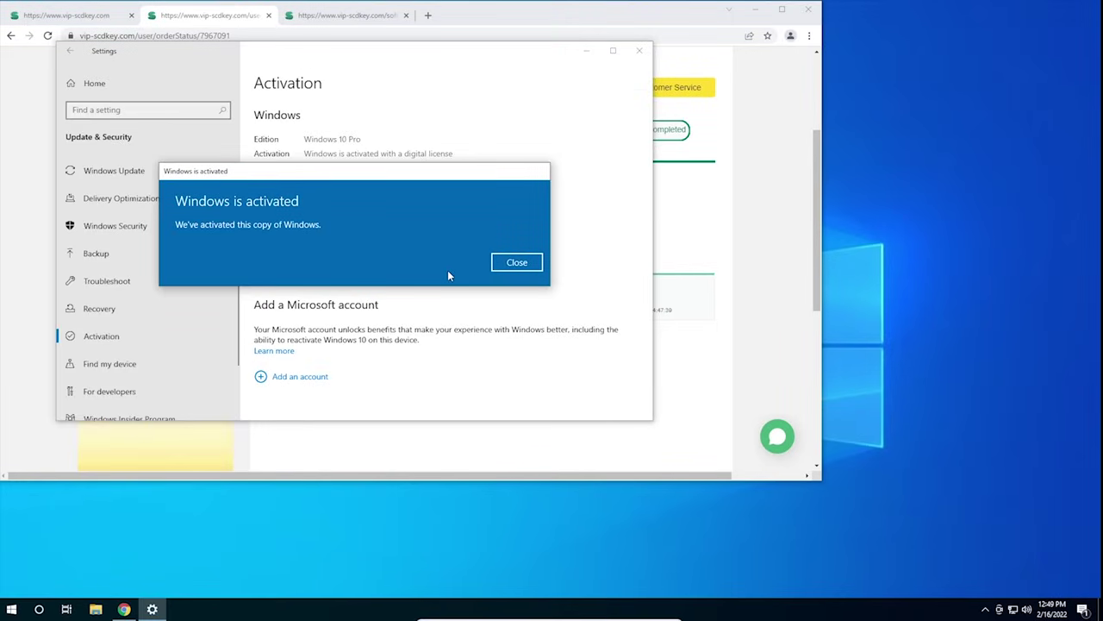
{"action": "left_click", "coordinate": [510, 268]}
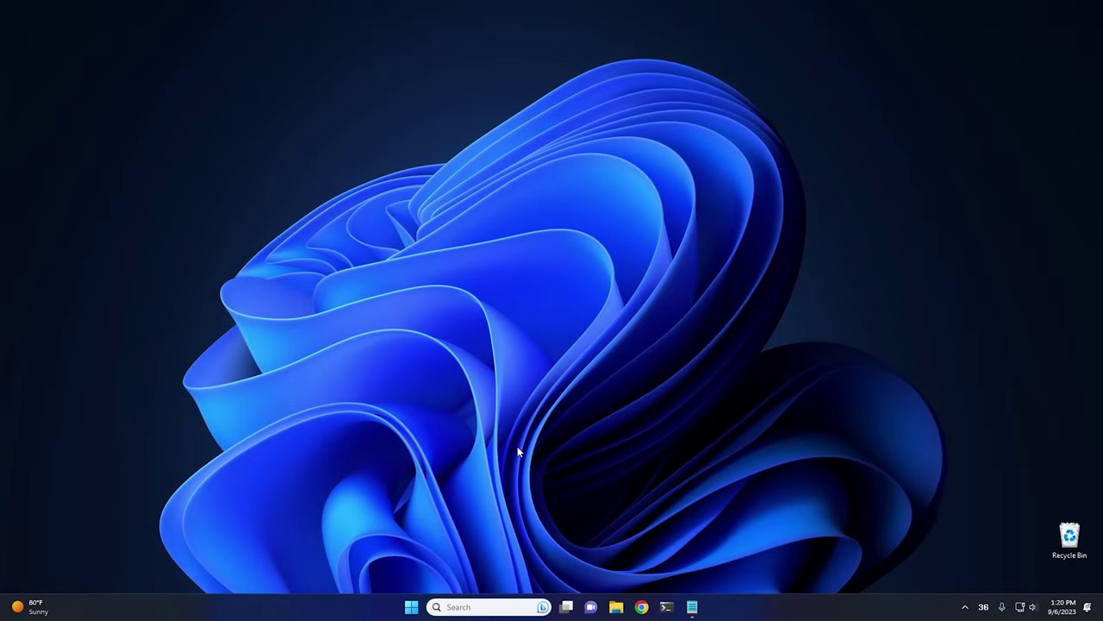
- Show the Windows 11 Start menu with its pinned apps and recommended files
{"action": "left_click", "coordinate": [411, 607]}
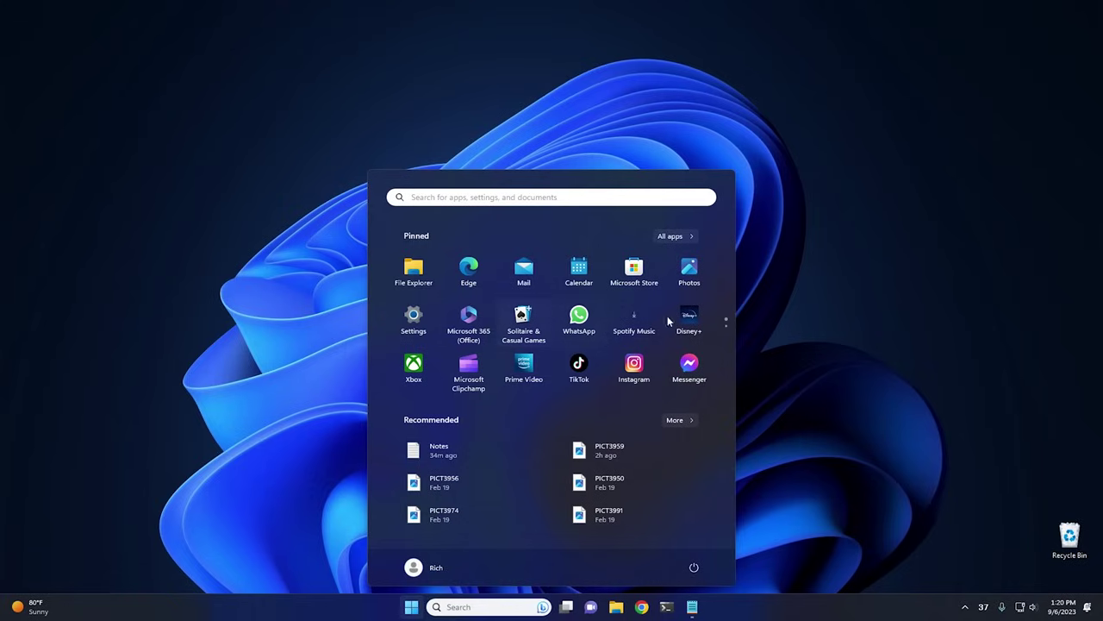
- Uninstall Disney+, Spotify Music and Microsoft Clipchamp from the Start menu's pinned apps
{"action": "right_click", "coordinate": [692, 325]}
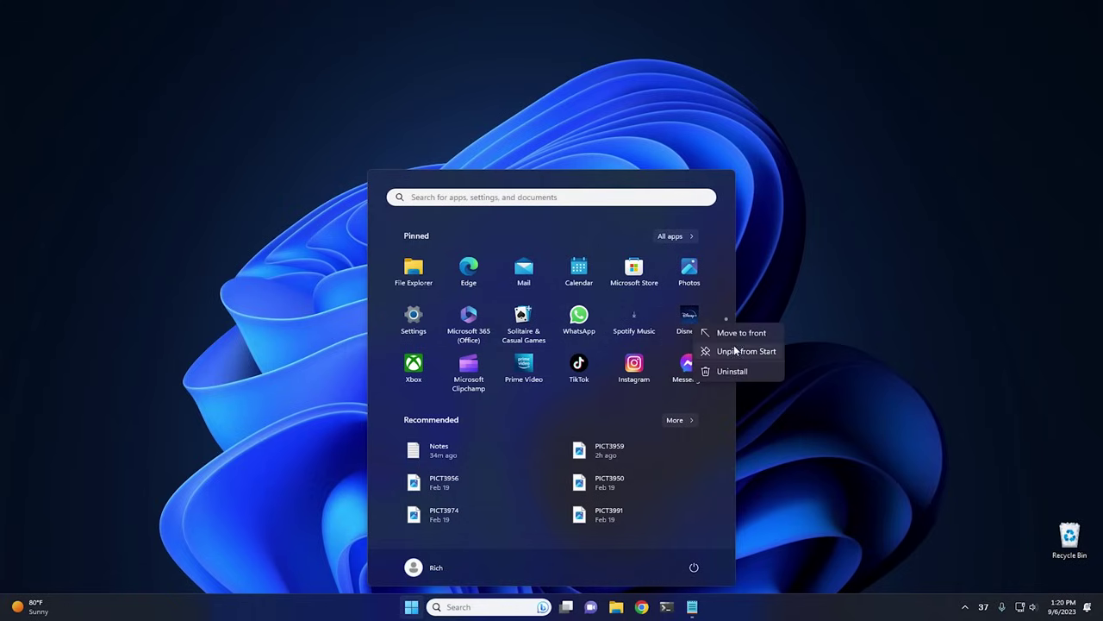
{"action": "left_click", "coordinate": [733, 372]}
{"action": "left_click", "coordinate": [503, 417]}
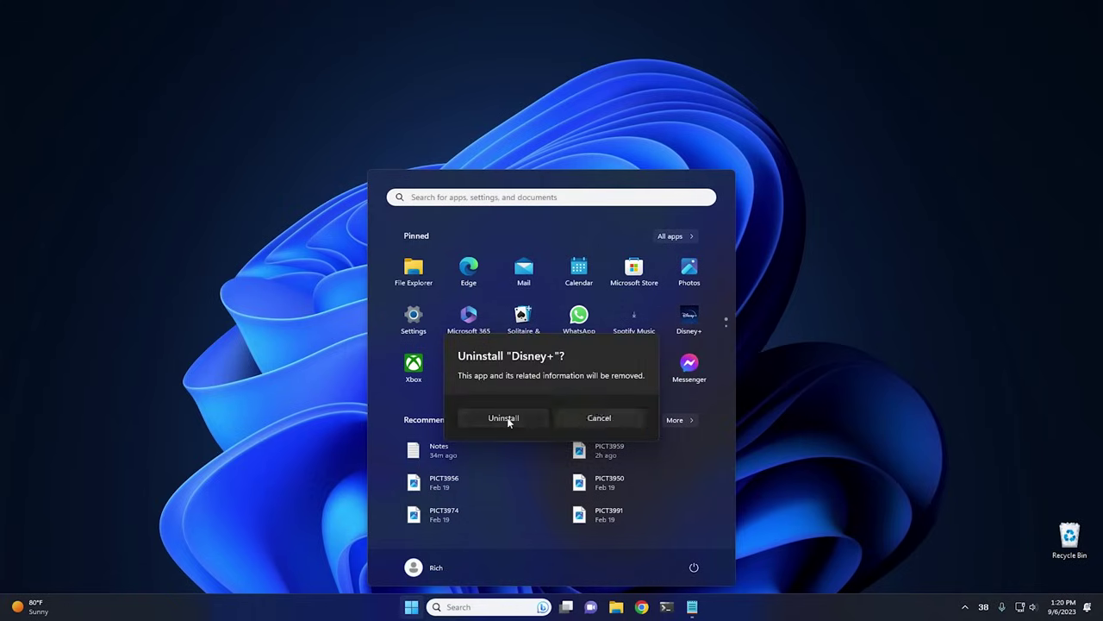
{"action": "right_click", "coordinate": [631, 316]}
{"action": "left_click", "coordinate": [670, 369]}
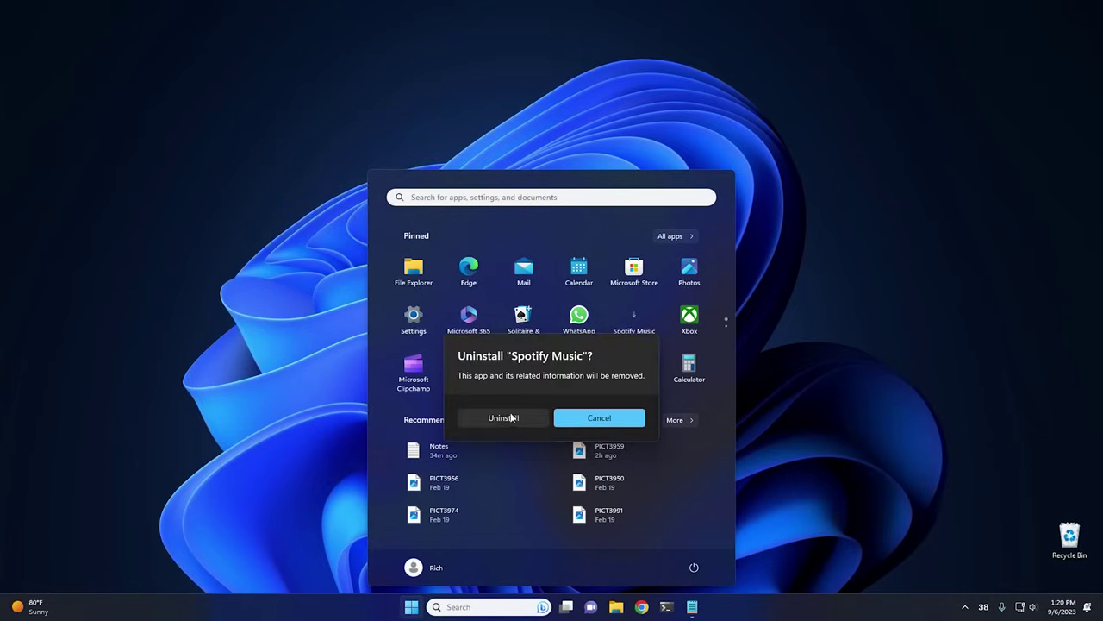
{"action": "left_click", "coordinate": [510, 417]}
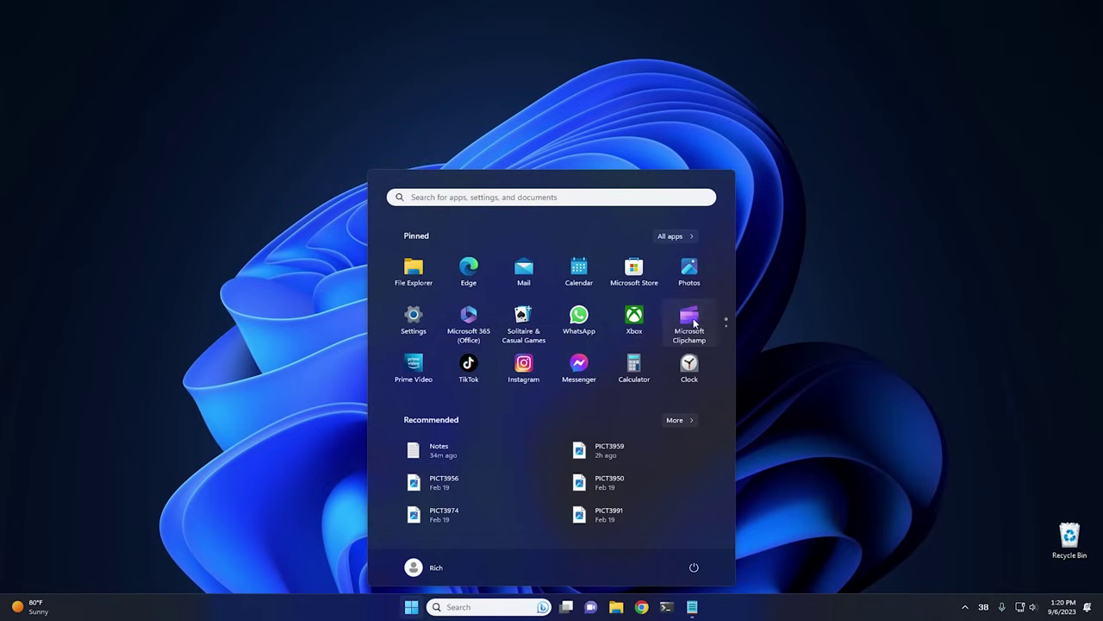
{"action": "right_click", "coordinate": [694, 322]}
{"action": "left_click", "coordinate": [734, 424]}
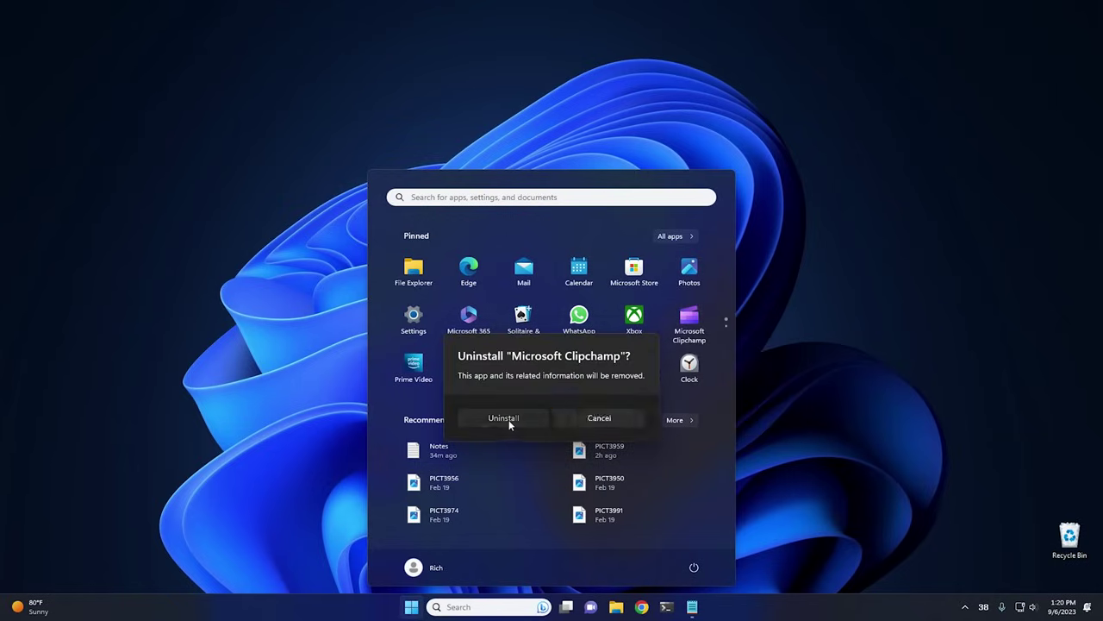
{"action": "left_click", "coordinate": [505, 418]}
- Uninstall Messenger, Instagram, TikTok and Prime Video from the pinned apps as well
{"action": "right_click", "coordinate": [515, 372]}
{"action": "left_click", "coordinate": [546, 415]}
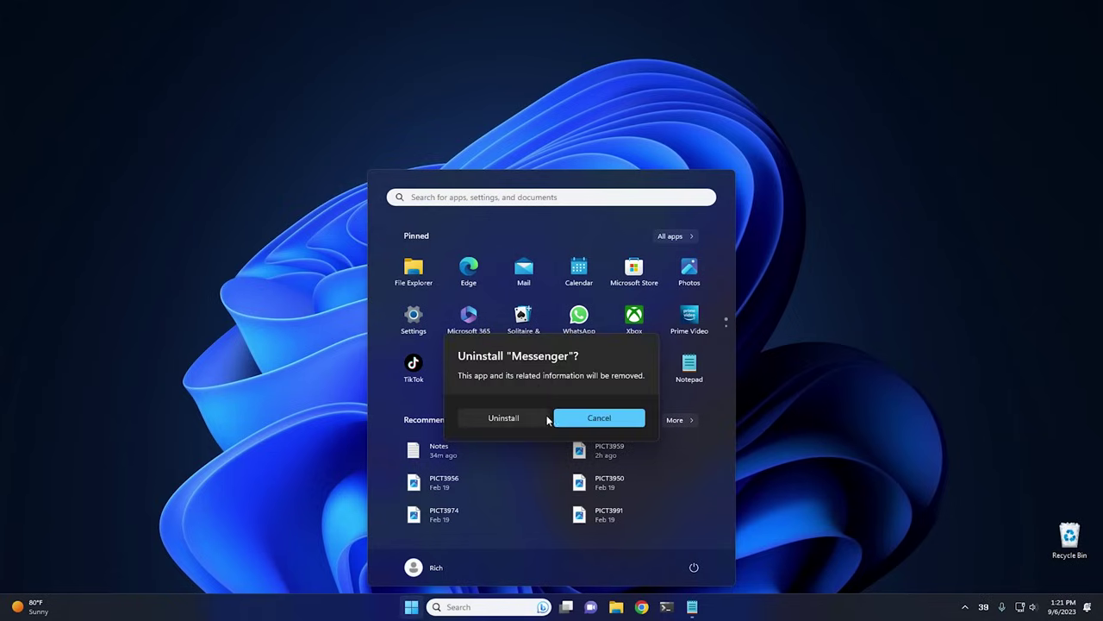
{"action": "left_click", "coordinate": [505, 418]}
{"action": "right_click", "coordinate": [470, 366]}
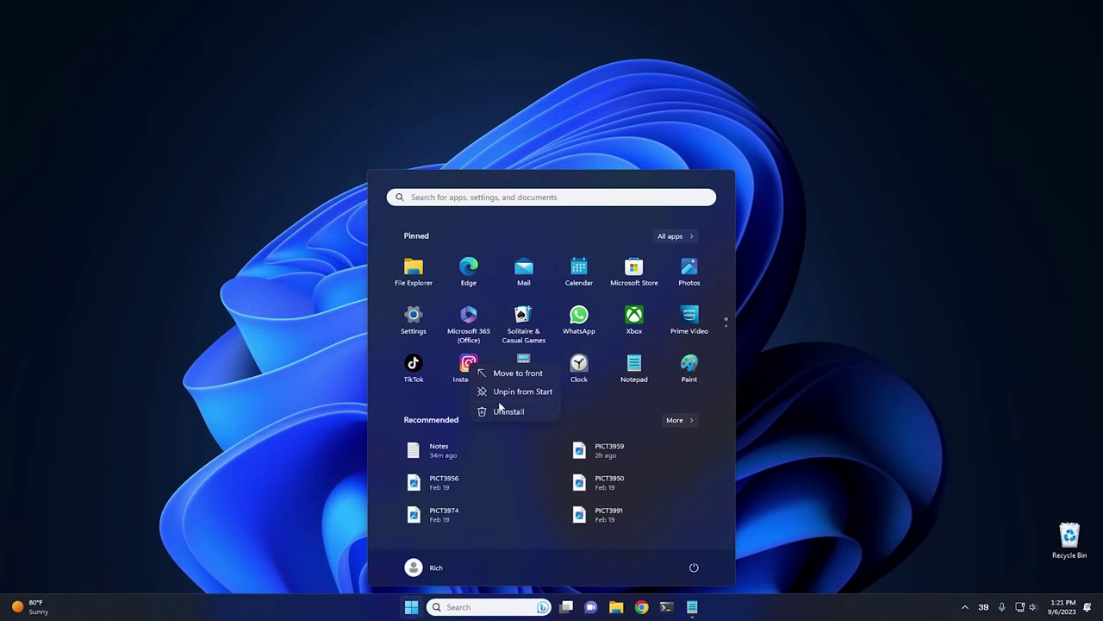
{"action": "left_click", "coordinate": [472, 407]}
{"action": "left_click", "coordinate": [477, 411]}
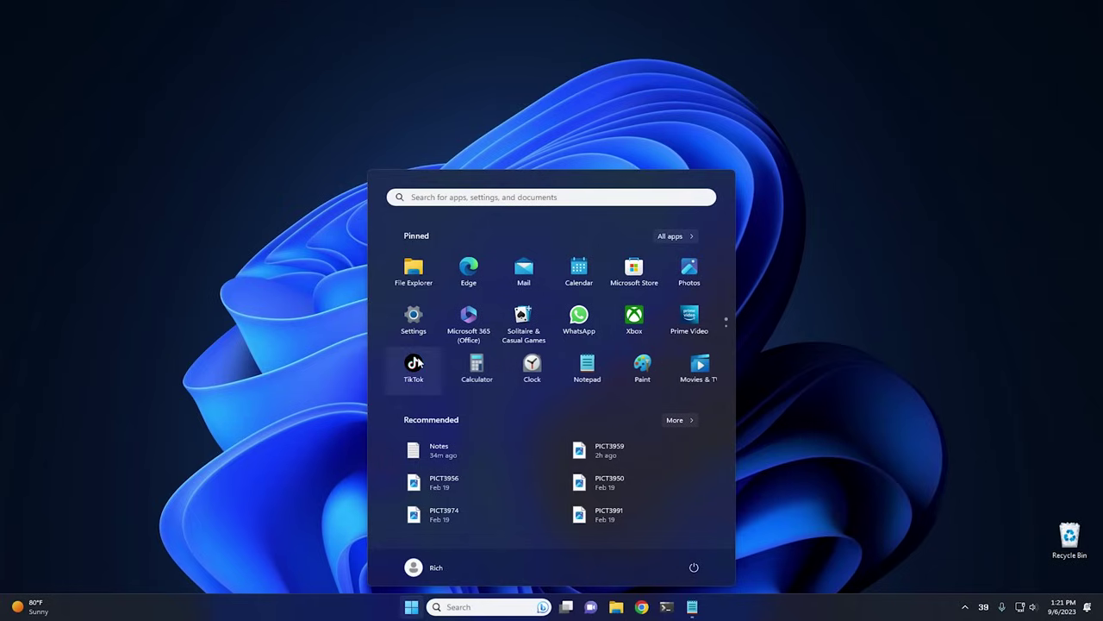
{"action": "right_click", "coordinate": [415, 362]}
{"action": "left_click", "coordinate": [453, 406]}
{"action": "left_click", "coordinate": [531, 417]}
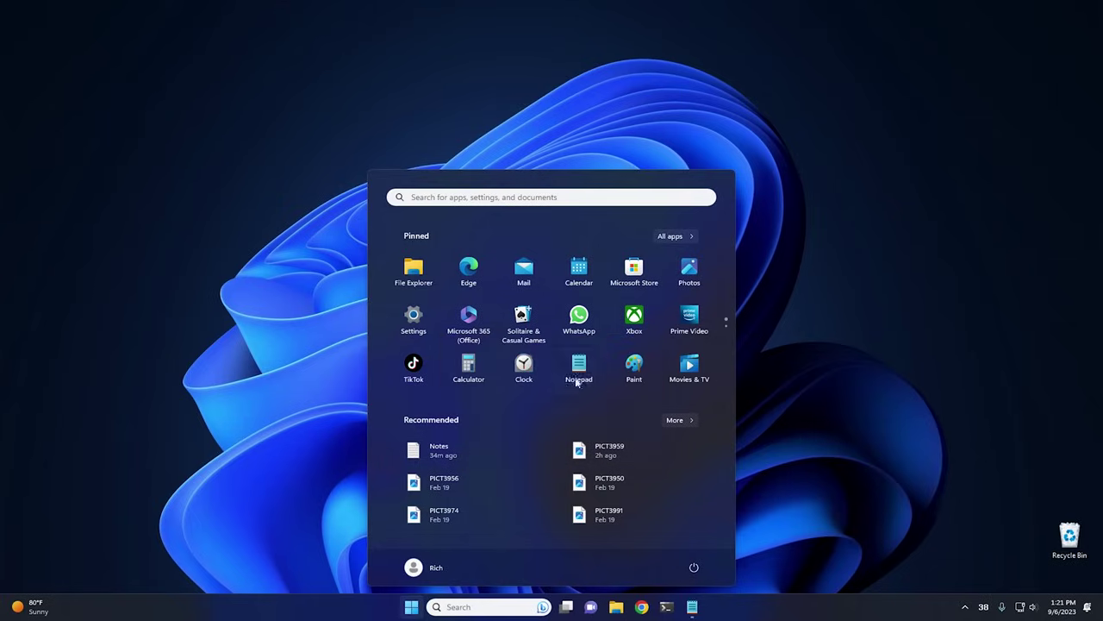
{"action": "right_click", "coordinate": [680, 326]}
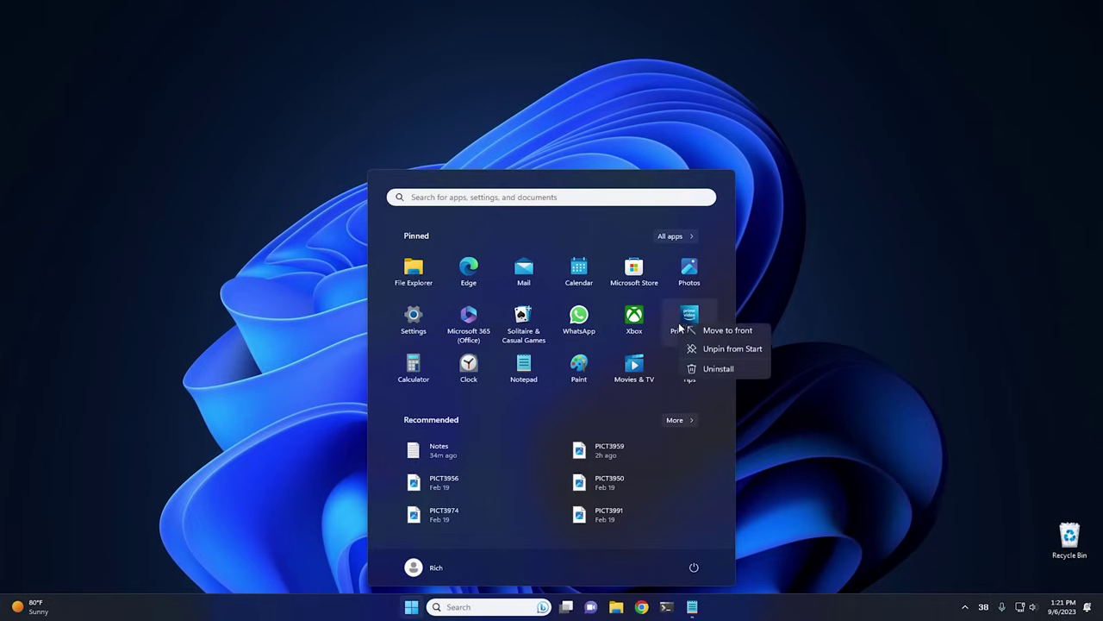
{"action": "left_click", "coordinate": [712, 369]}
{"action": "left_click", "coordinate": [502, 417]}
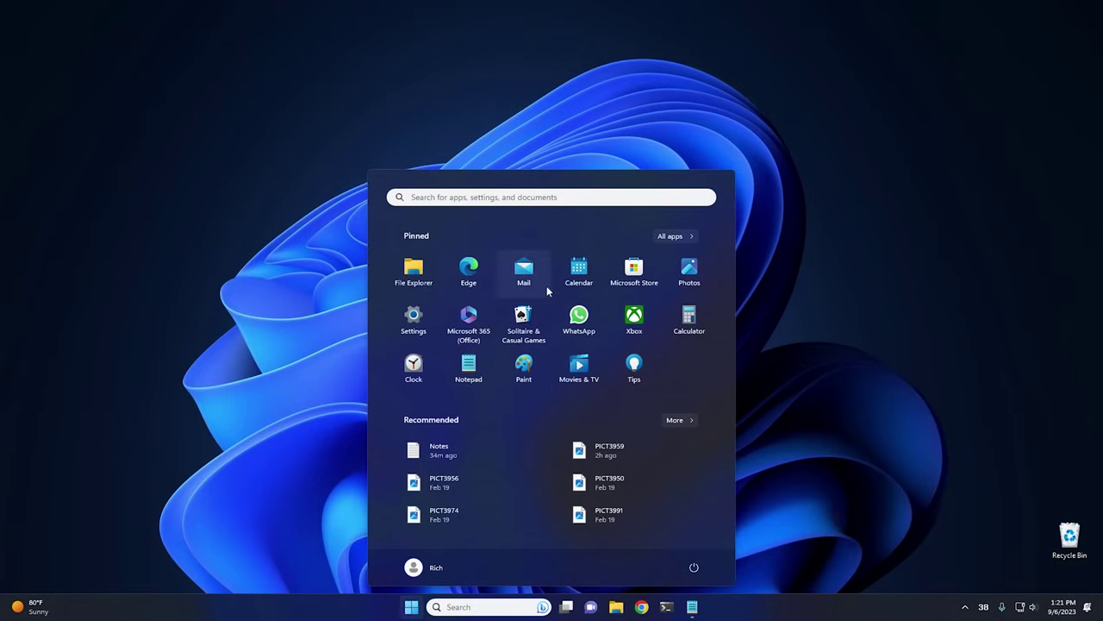
- Show All apps and scroll down through the alphabetical app list
{"action": "left_click", "coordinate": [672, 236]}
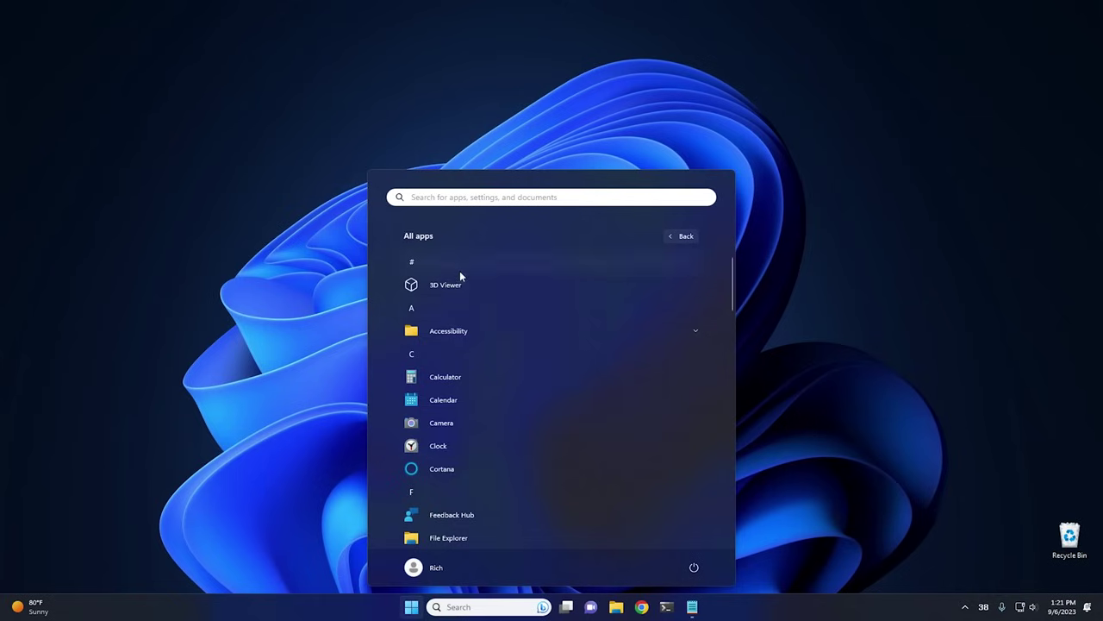
{"action": "scroll", "coordinate": [470, 378], "scroll_direction": "down", "scroll_amount": 3}
{"action": "scroll", "coordinate": [470, 385], "scroll_direction": "down", "scroll_amount": 3}
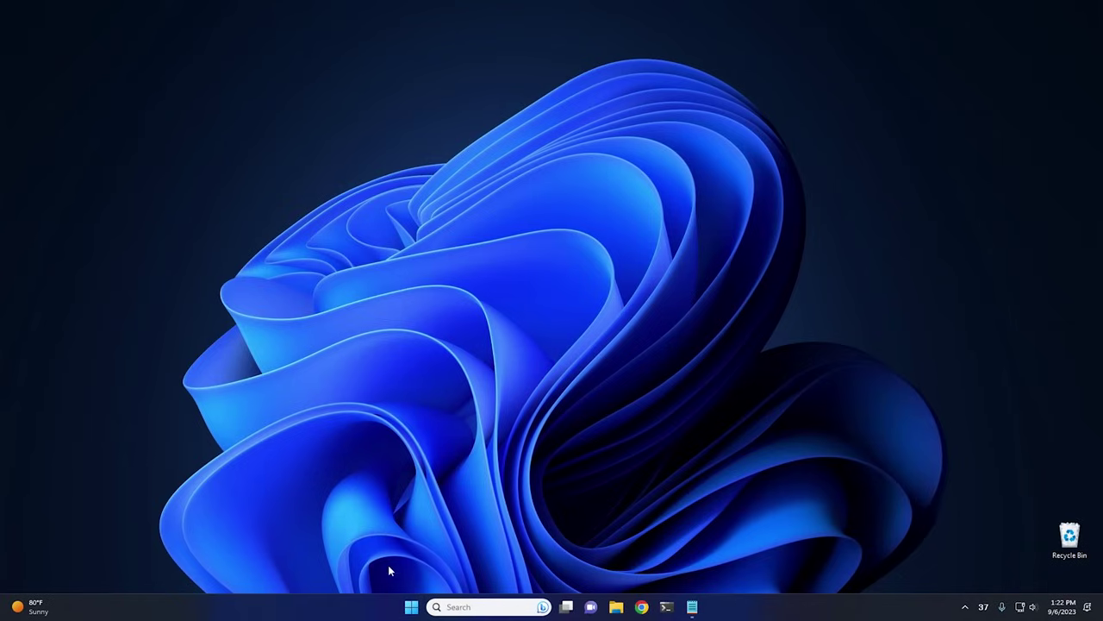
- Launch Settings from Start, move its window up-left, and go to System > Notifications
{"action": "left_click", "coordinate": [411, 607]}
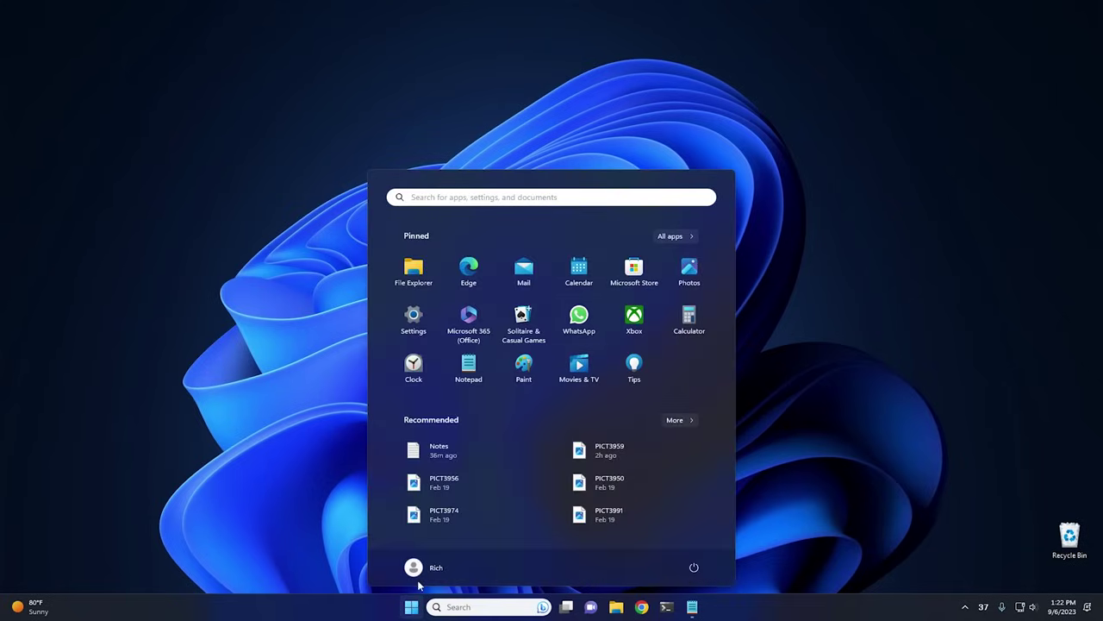
{"action": "left_click", "coordinate": [414, 317]}
{"action": "left_click_drag", "start_coordinate": [718, 70], "coordinate": [563, 57]}
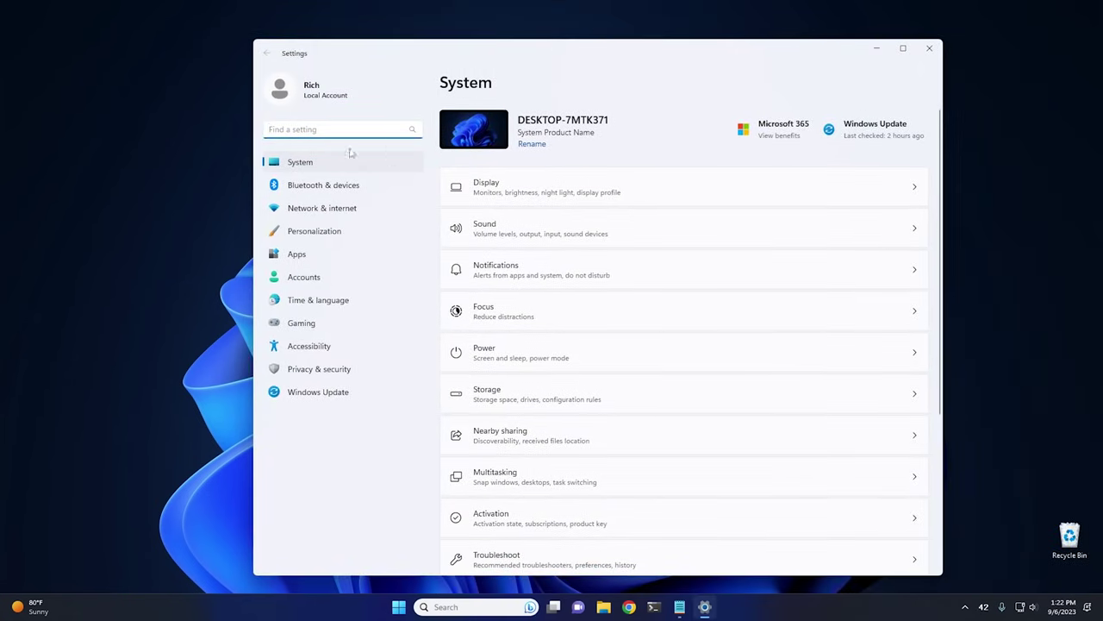
{"action": "left_click", "coordinate": [316, 164]}
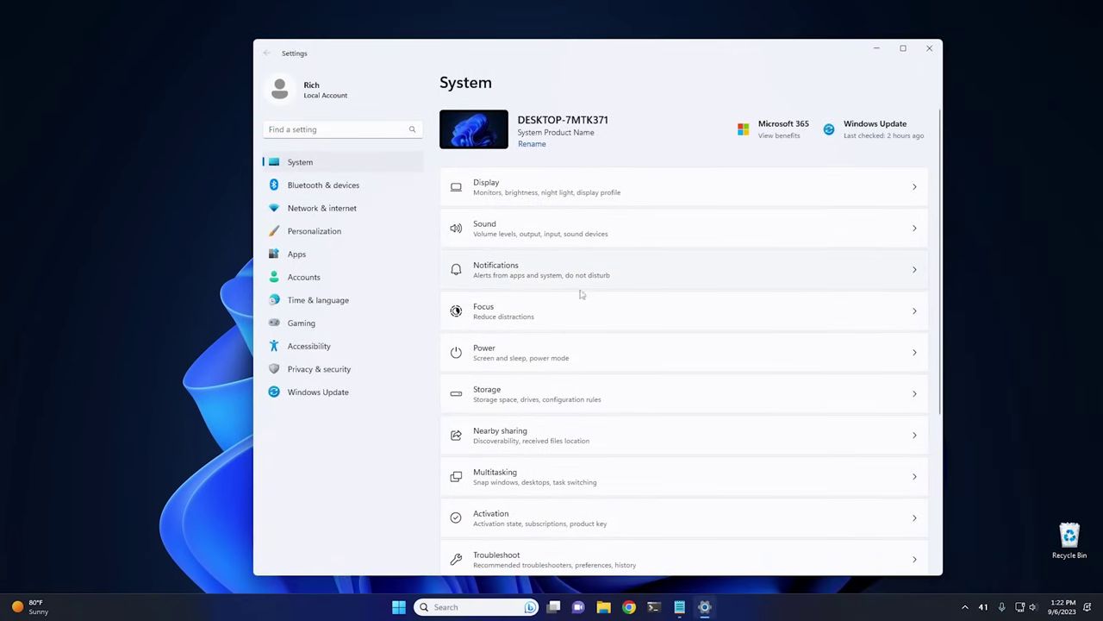
{"action": "left_click", "coordinate": [501, 271]}
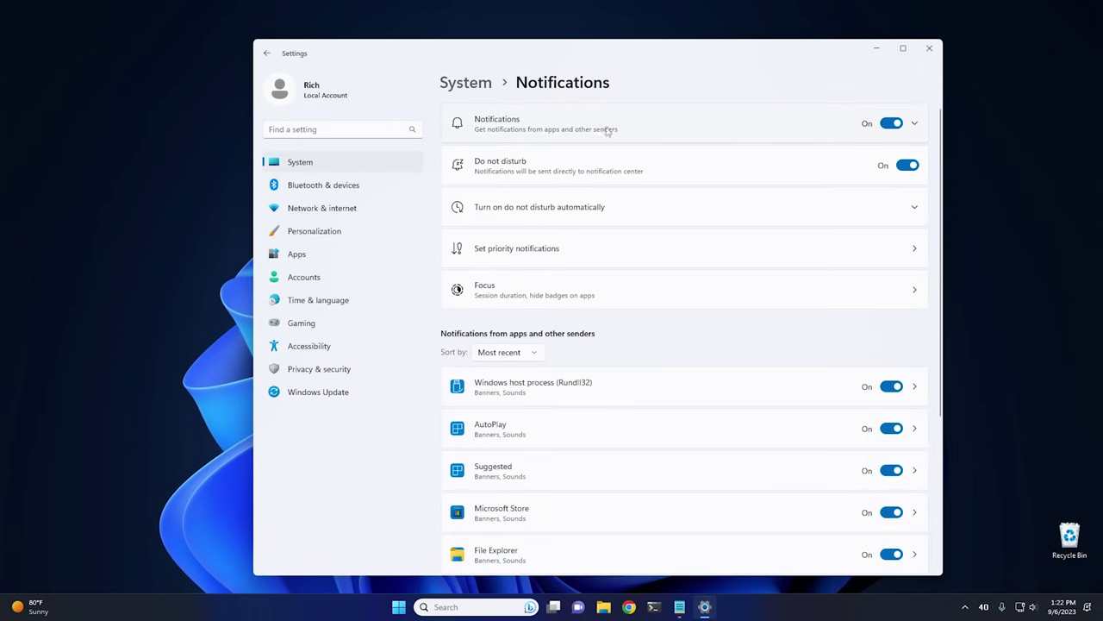
- Uncheck notification sounds, lock-screen notifications and lock-screen reminders/VoIP calls, keeping Notifications on
{"action": "left_click", "coordinate": [626, 129]}
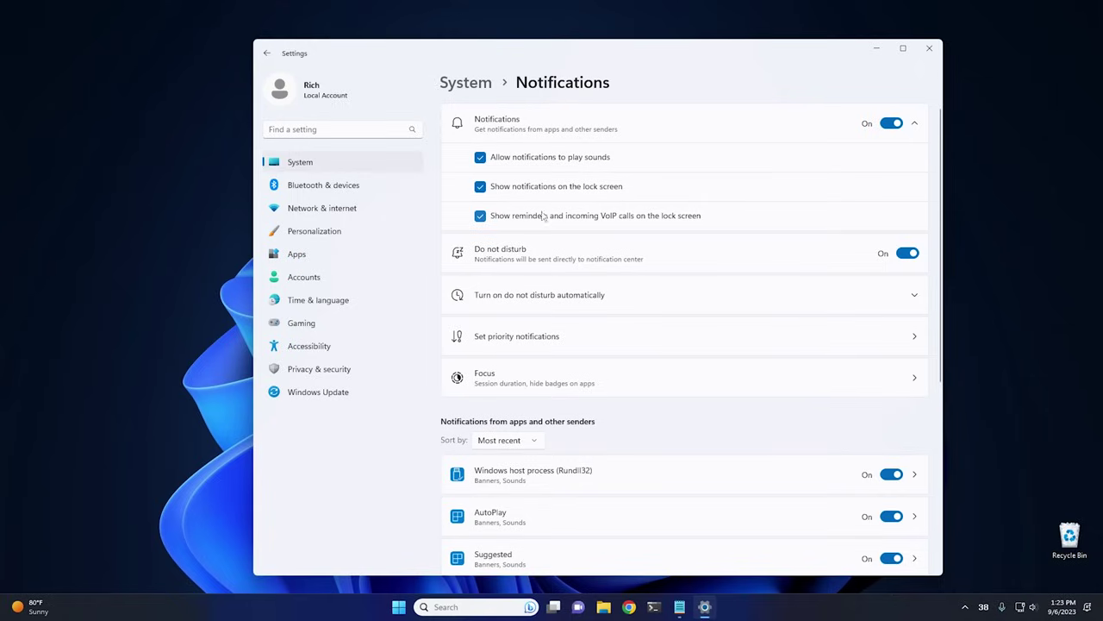
{"action": "left_click", "coordinate": [537, 217]}
{"action": "left_click", "coordinate": [521, 190]}
{"action": "left_click", "coordinate": [524, 161]}
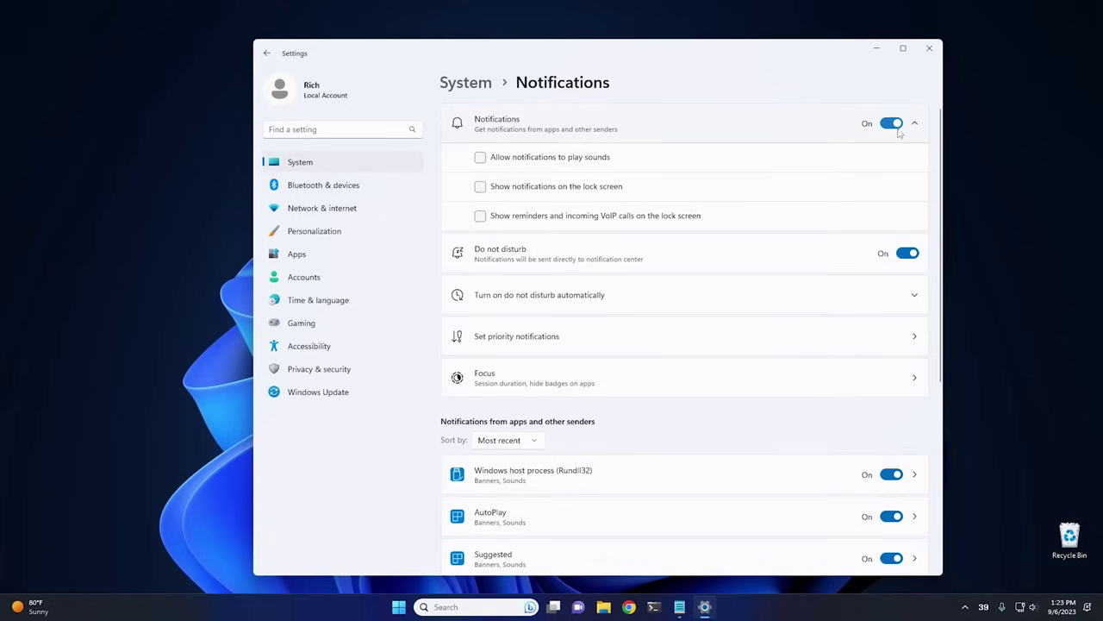
{"action": "left_click", "coordinate": [892, 125]}
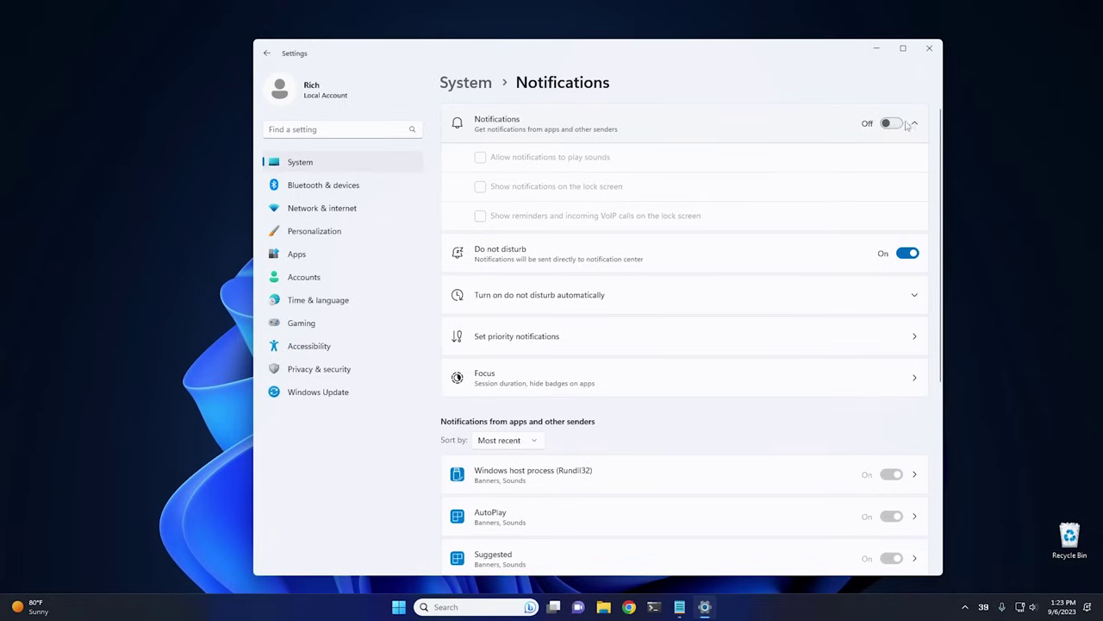
{"action": "left_click", "coordinate": [897, 125]}
- Under Additional settings, uncheck tips and suggestions, device setup suggestions and the Windows welcome experience
{"action": "scroll", "coordinate": [652, 298], "scroll_direction": "down", "scroll_amount": 4}
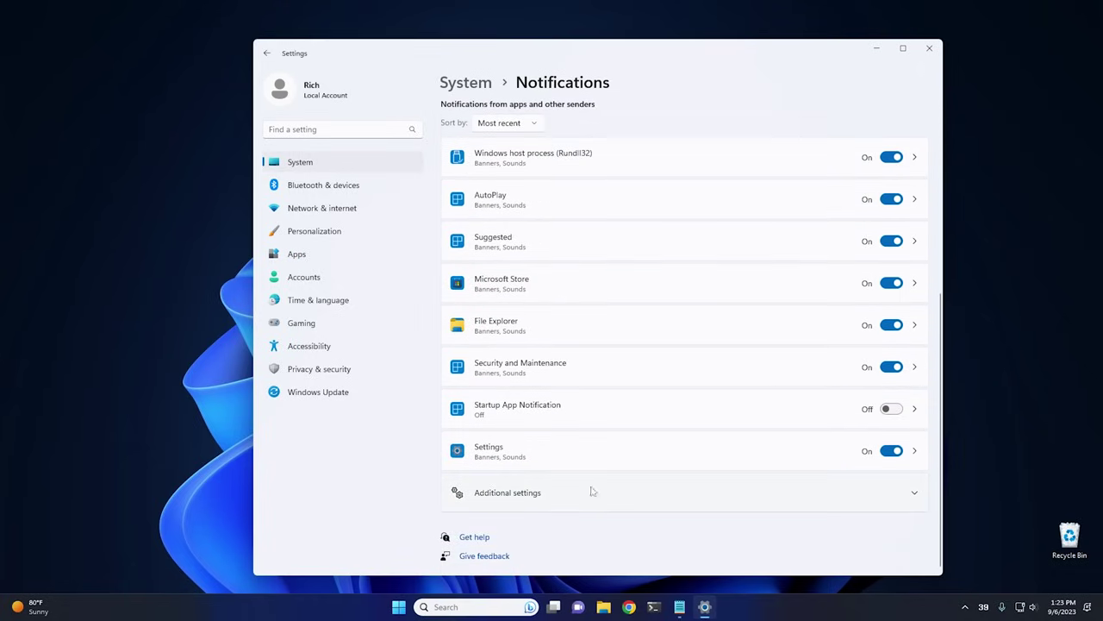
{"action": "left_click", "coordinate": [556, 495]}
{"action": "scroll", "coordinate": [593, 452], "scroll_direction": "down", "scroll_amount": 2}
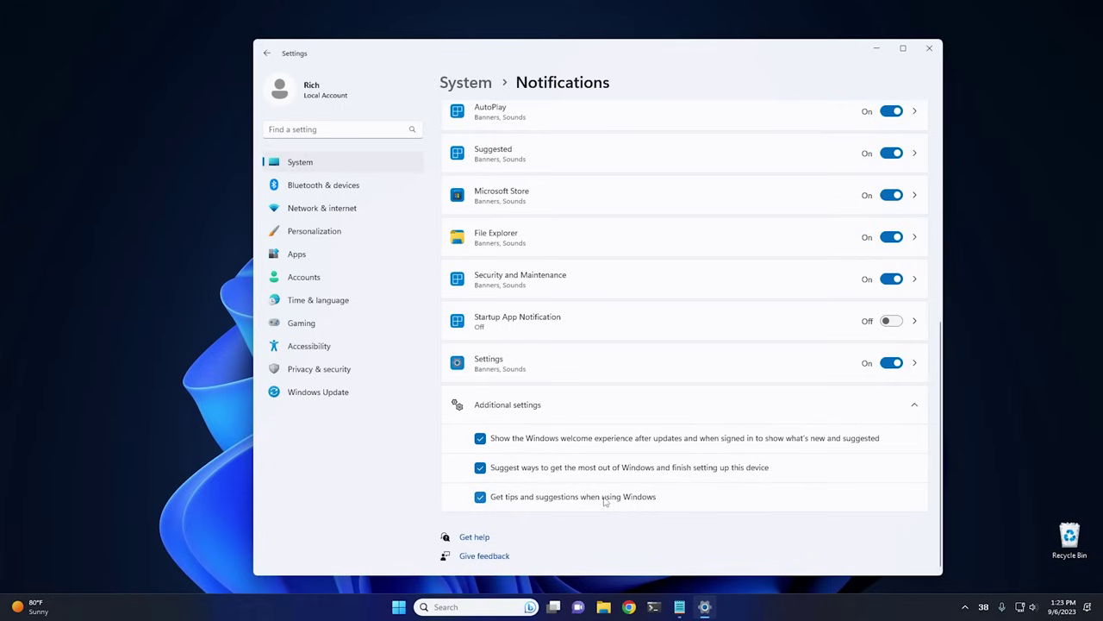
{"action": "left_click", "coordinate": [511, 500]}
{"action": "left_click", "coordinate": [496, 471]}
{"action": "left_click", "coordinate": [482, 439]}
- Switch the main Notifications toggle Off so all app senders become inactive
{"action": "scroll", "coordinate": [643, 509], "scroll_direction": "up", "scroll_amount": 3}
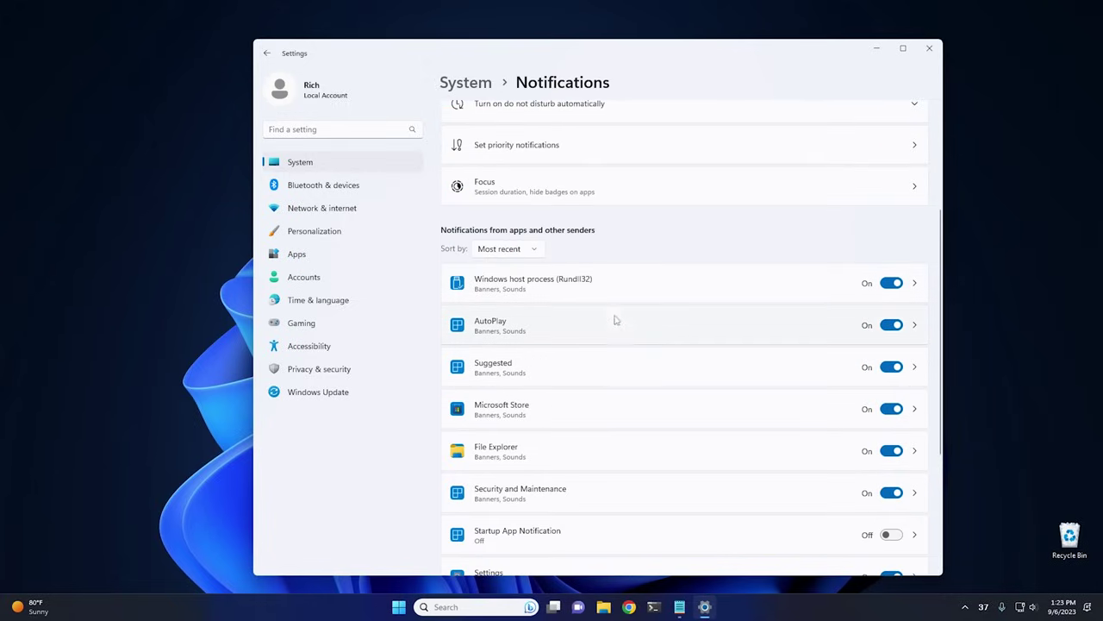
{"action": "scroll", "coordinate": [621, 343], "scroll_direction": "down", "scroll_amount": 3}
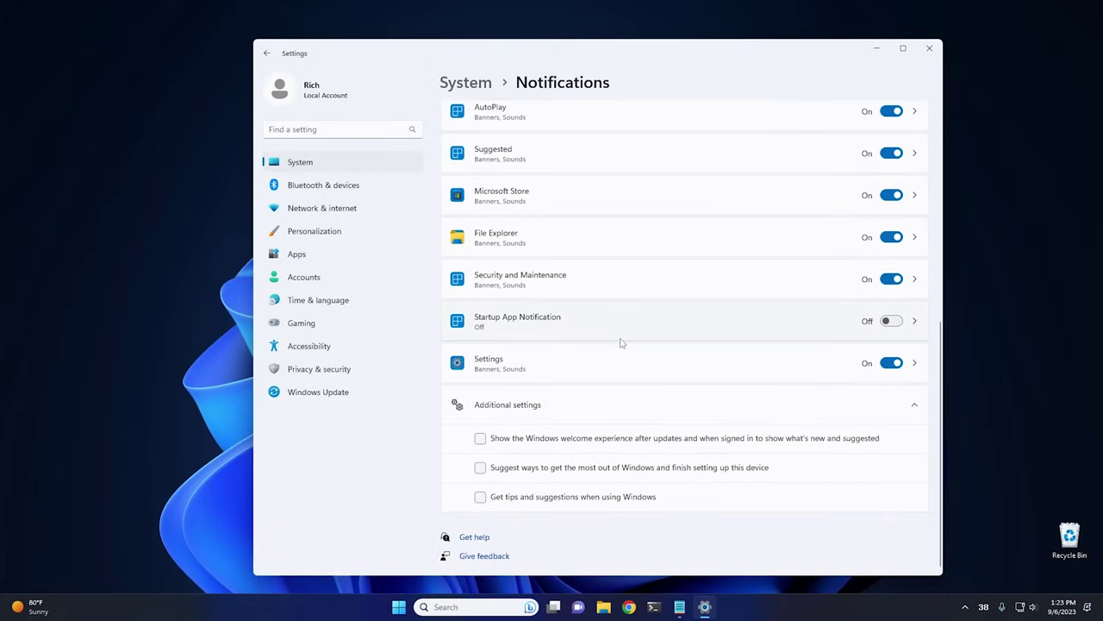
{"action": "scroll", "coordinate": [620, 343], "scroll_direction": "up", "scroll_amount": 5}
{"action": "left_click", "coordinate": [892, 125]}
{"action": "scroll", "coordinate": [715, 366], "scroll_direction": "down", "scroll_amount": 6}
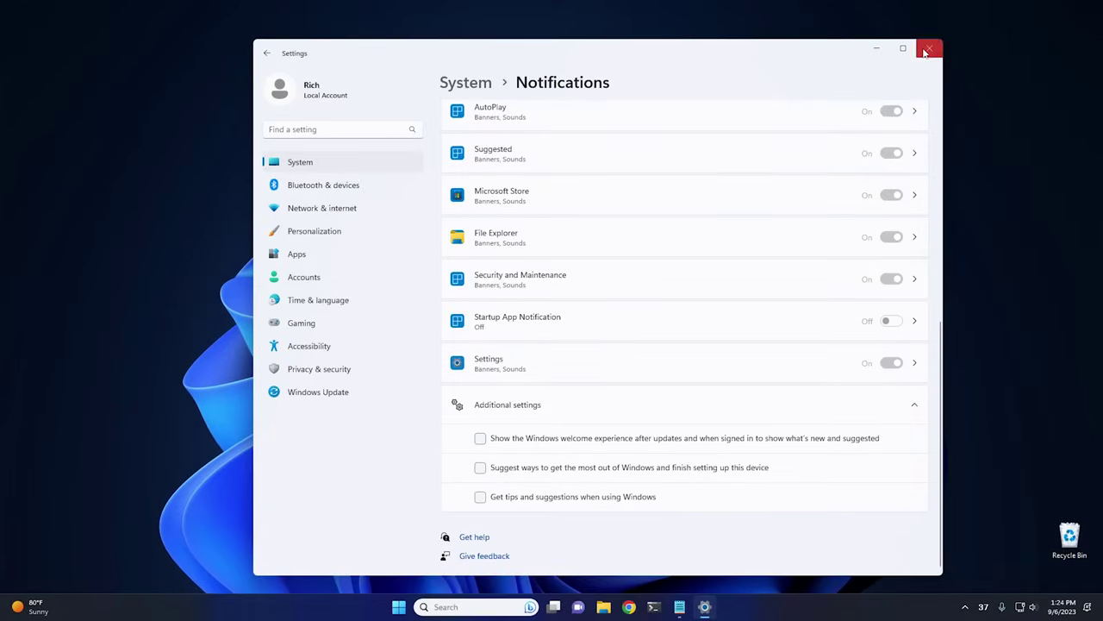
- Close the Settings window to return to the desktop
{"action": "left_click", "coordinate": [930, 48]}
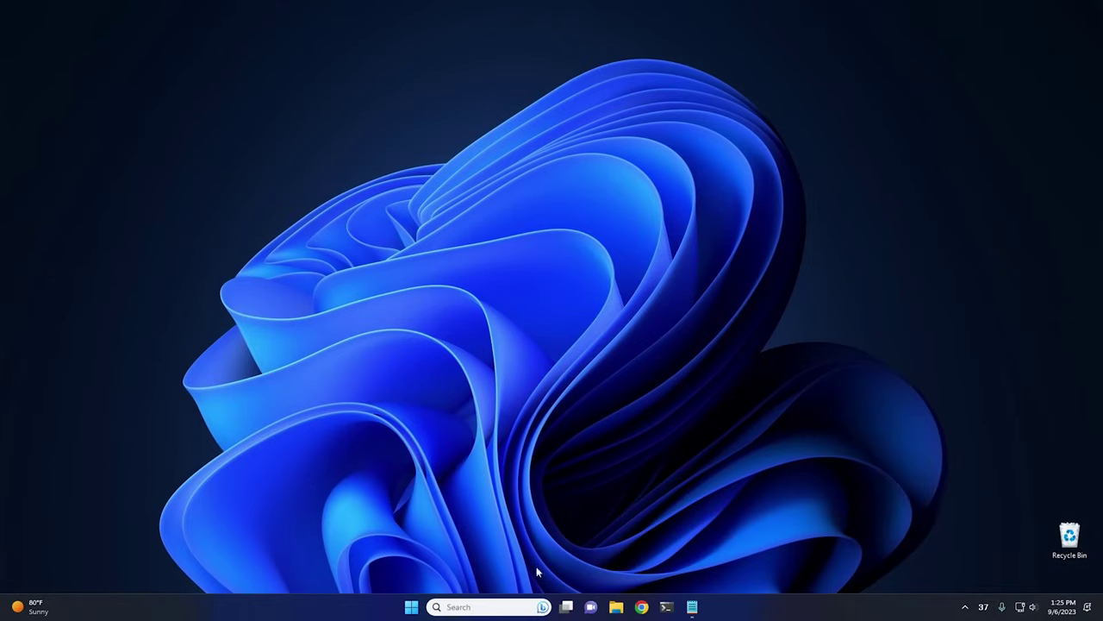
- In Taskbar settings, turn Chat, Widgets and Task view Off and set Search to Hide
{"action": "right_click", "coordinate": [337, 609]}
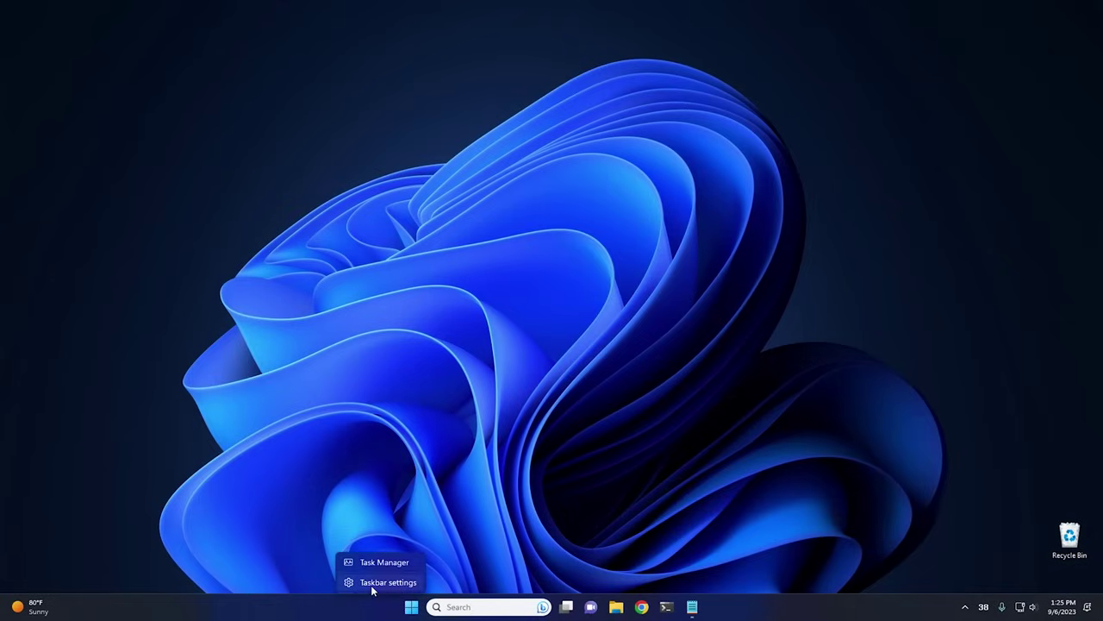
{"action": "left_click", "coordinate": [373, 586]}
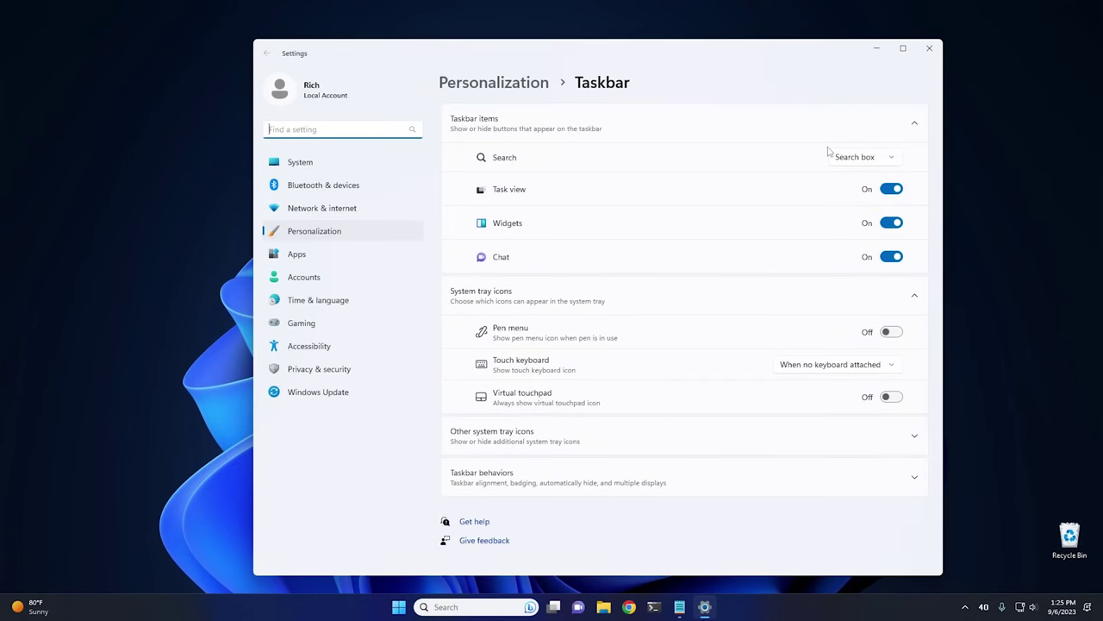
{"action": "left_click", "coordinate": [891, 257]}
{"action": "left_click", "coordinate": [891, 222]}
{"action": "left_click", "coordinate": [892, 189]}
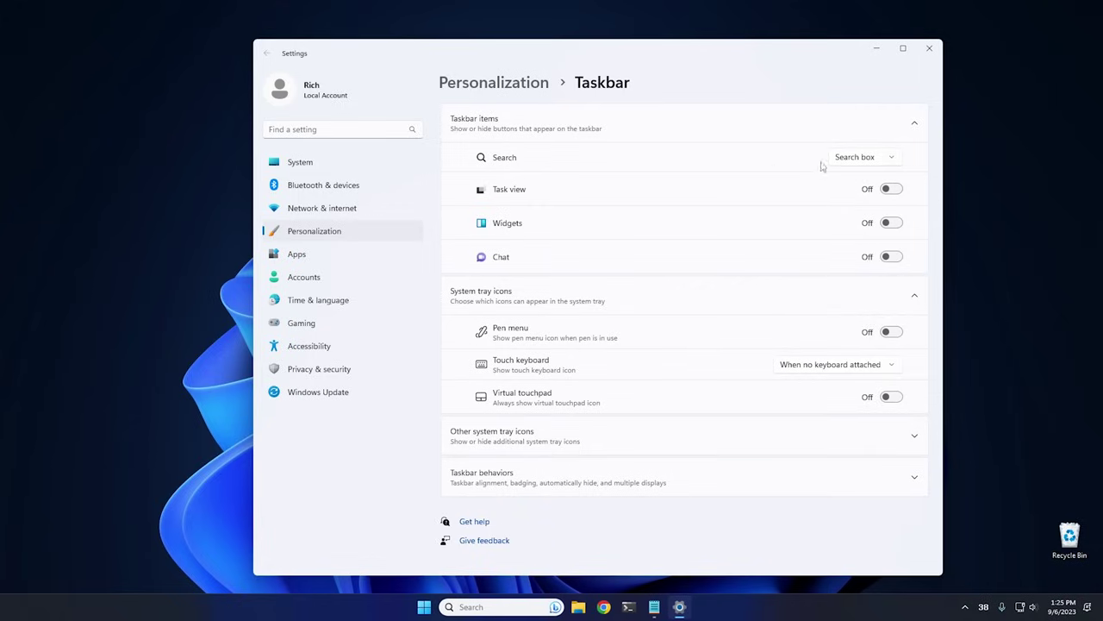
{"action": "left_click", "coordinate": [853, 157]}
{"action": "left_click", "coordinate": [865, 93]}
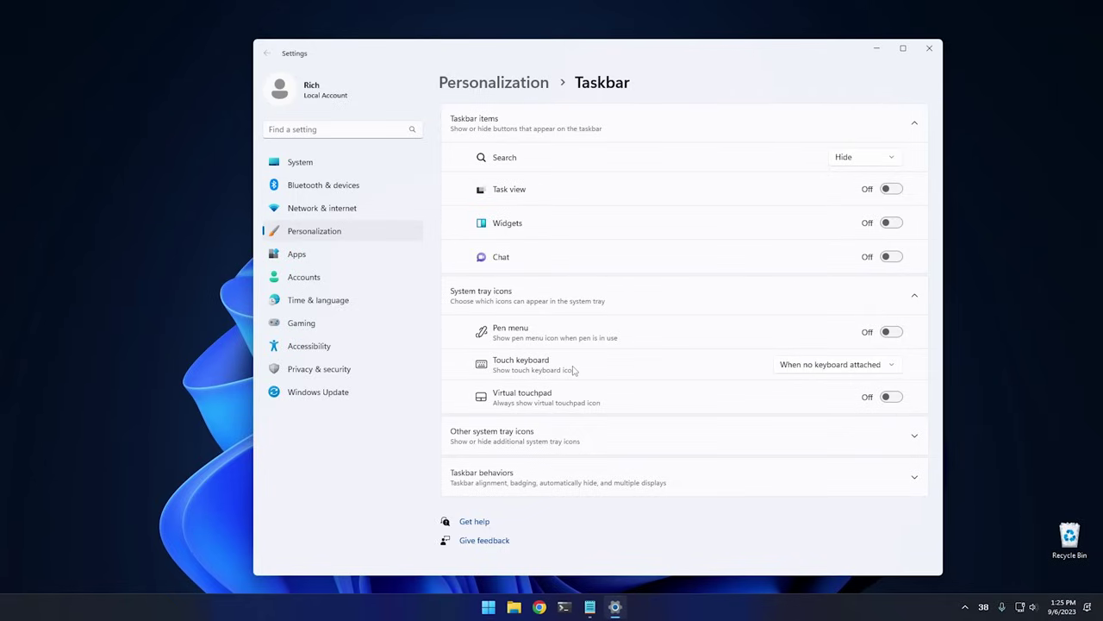
- Set Taskbar alignment to Left and check the Start menu's new left-edge position
{"action": "left_click", "coordinate": [488, 608]}
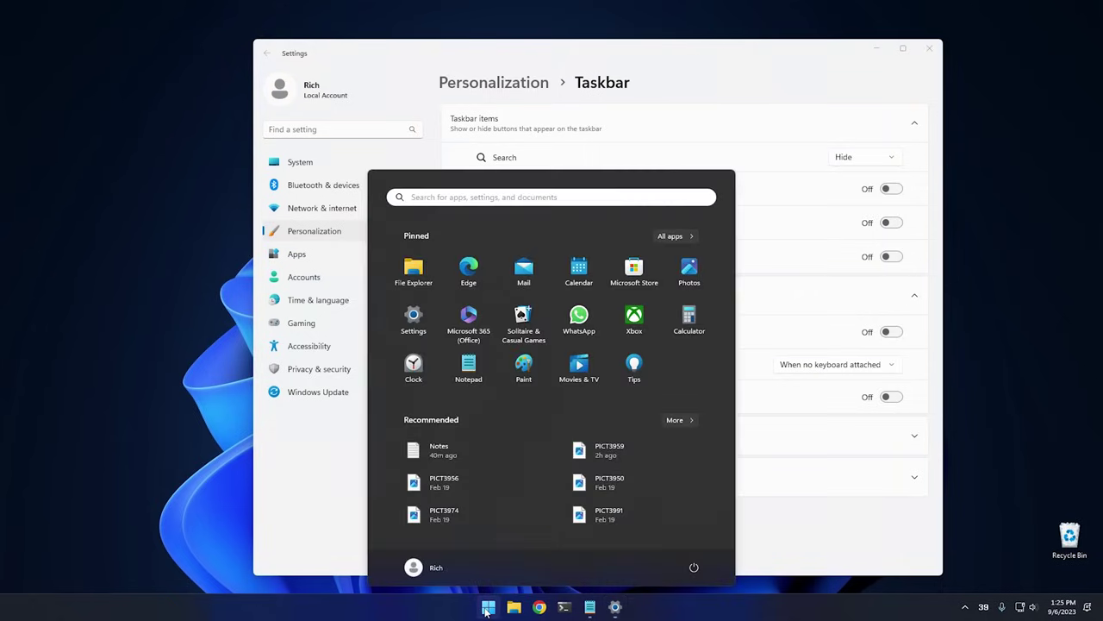
{"action": "left_click", "coordinate": [488, 607]}
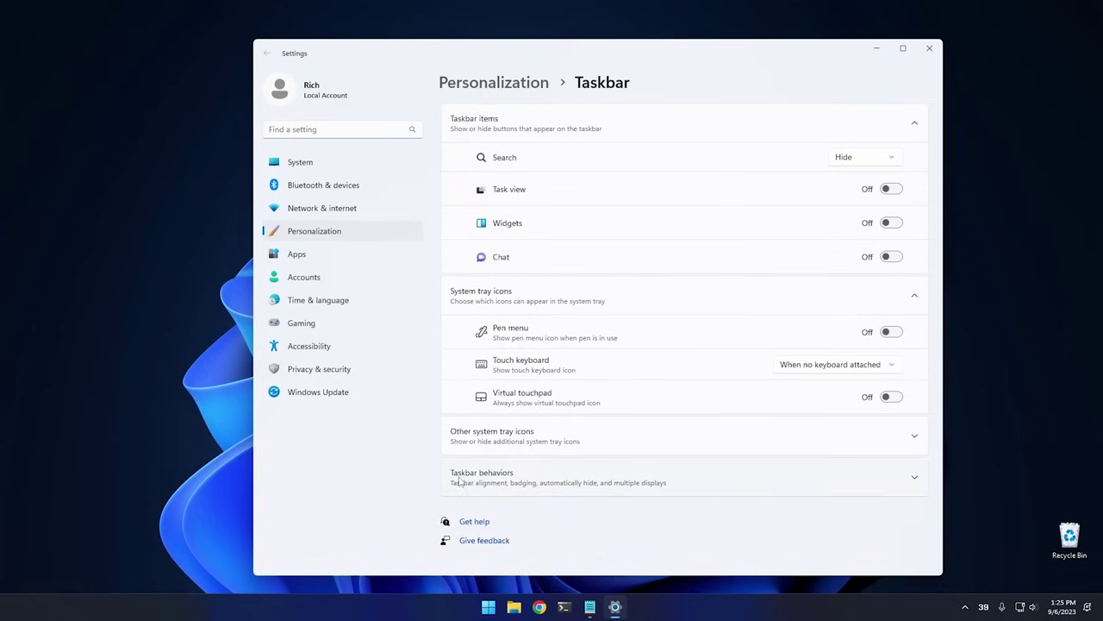
{"action": "left_click", "coordinate": [506, 481]}
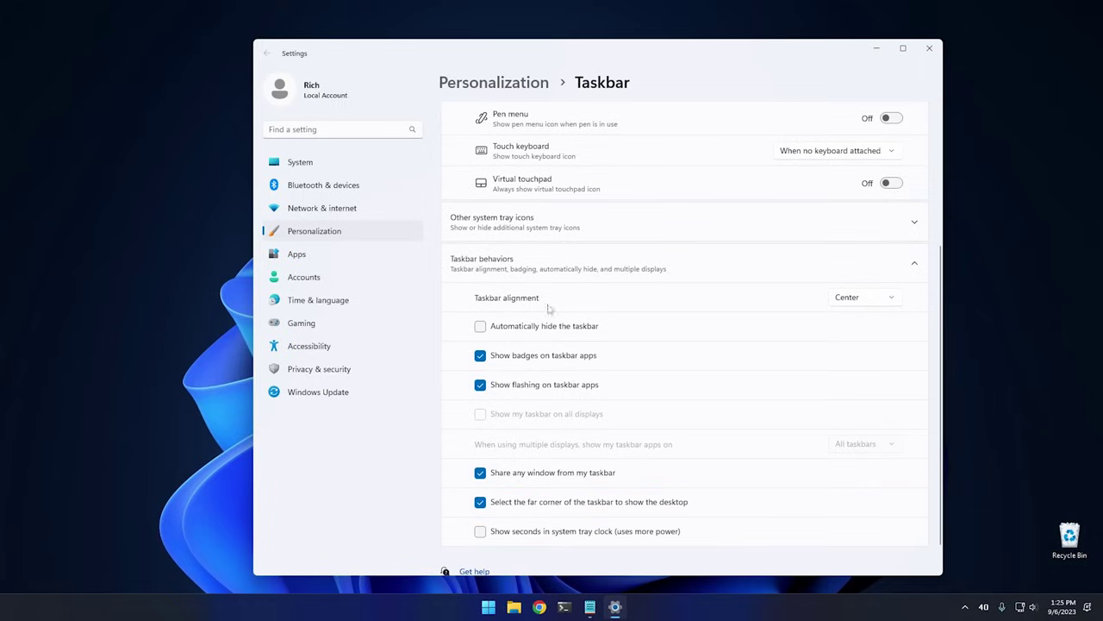
{"action": "left_click", "coordinate": [845, 300]}
{"action": "left_click", "coordinate": [847, 277]}
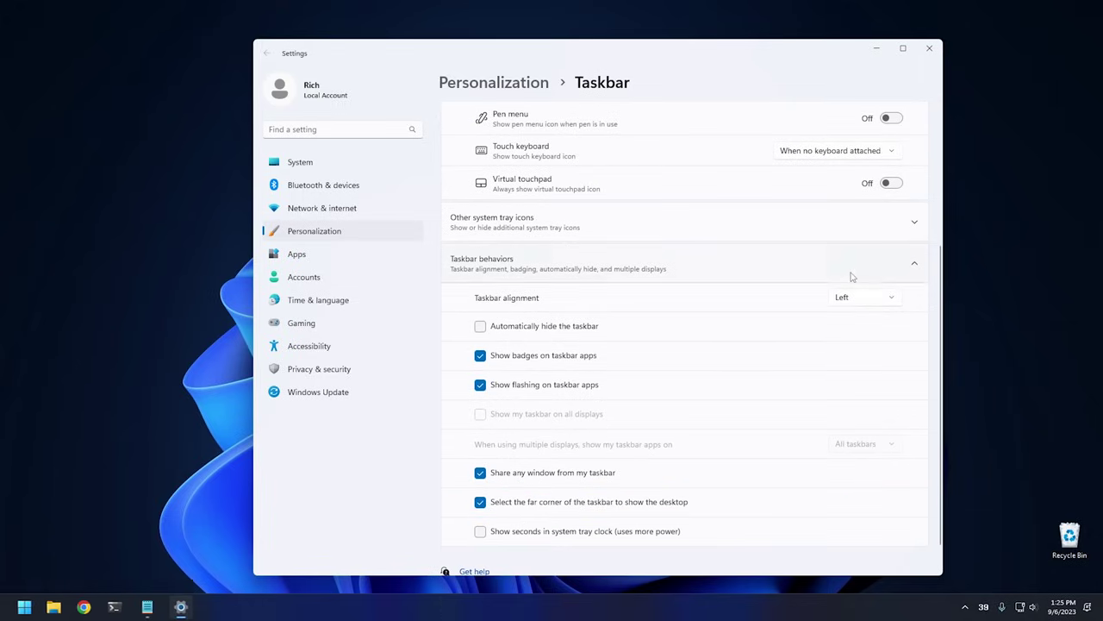
{"action": "left_click", "coordinate": [18, 608]}
{"action": "left_click", "coordinate": [382, 464]}
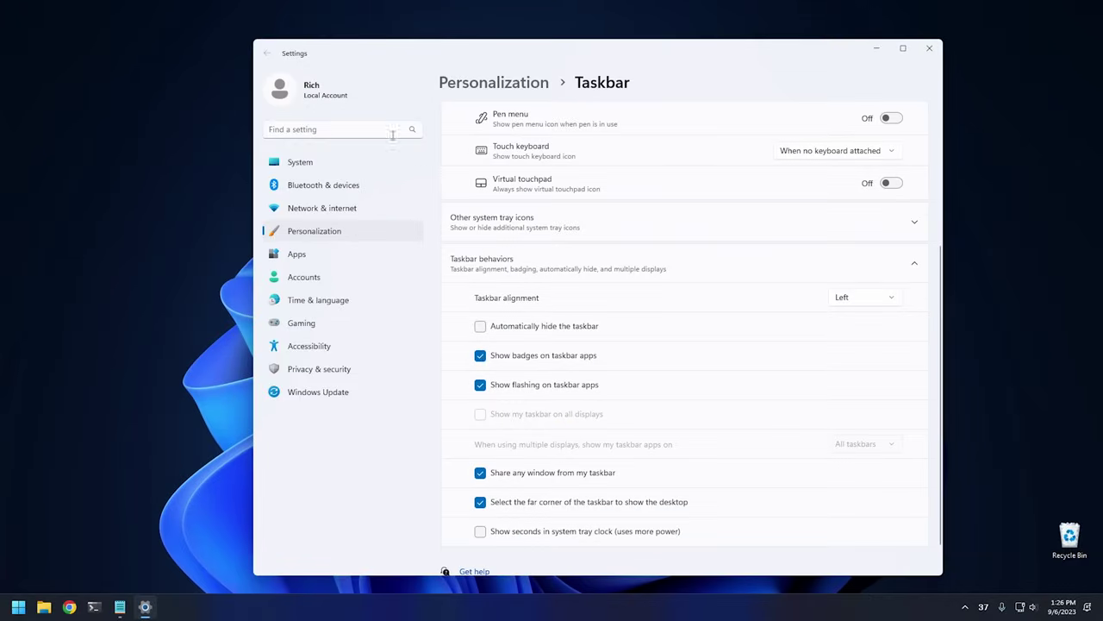
- Set the power mode to Best performance in System > Power
{"action": "left_click", "coordinate": [302, 163]}
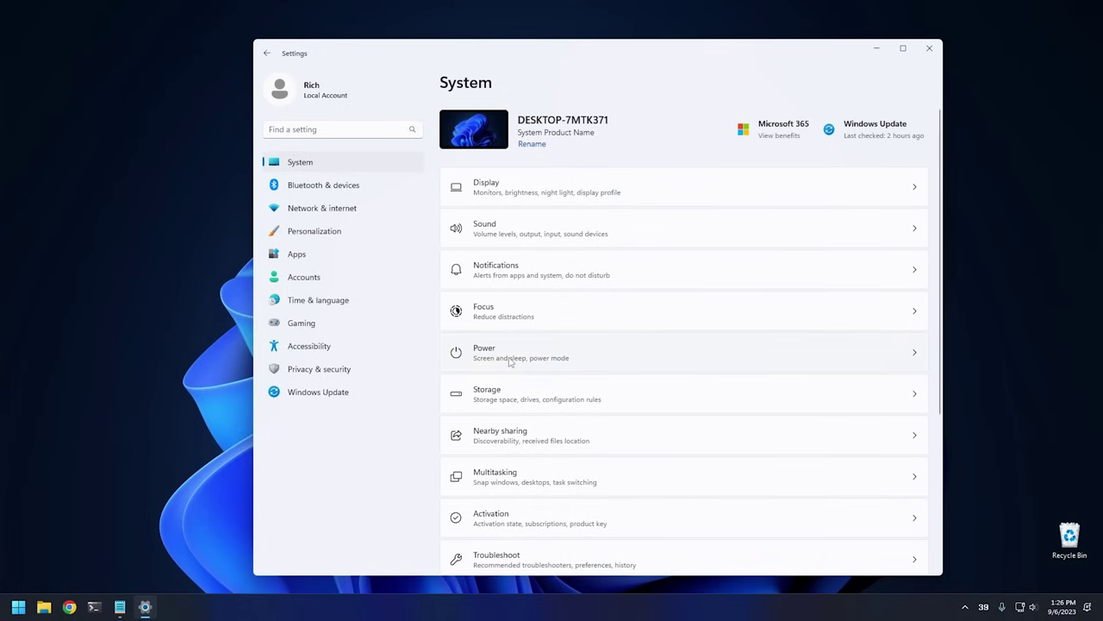
{"action": "left_click", "coordinate": [510, 362]}
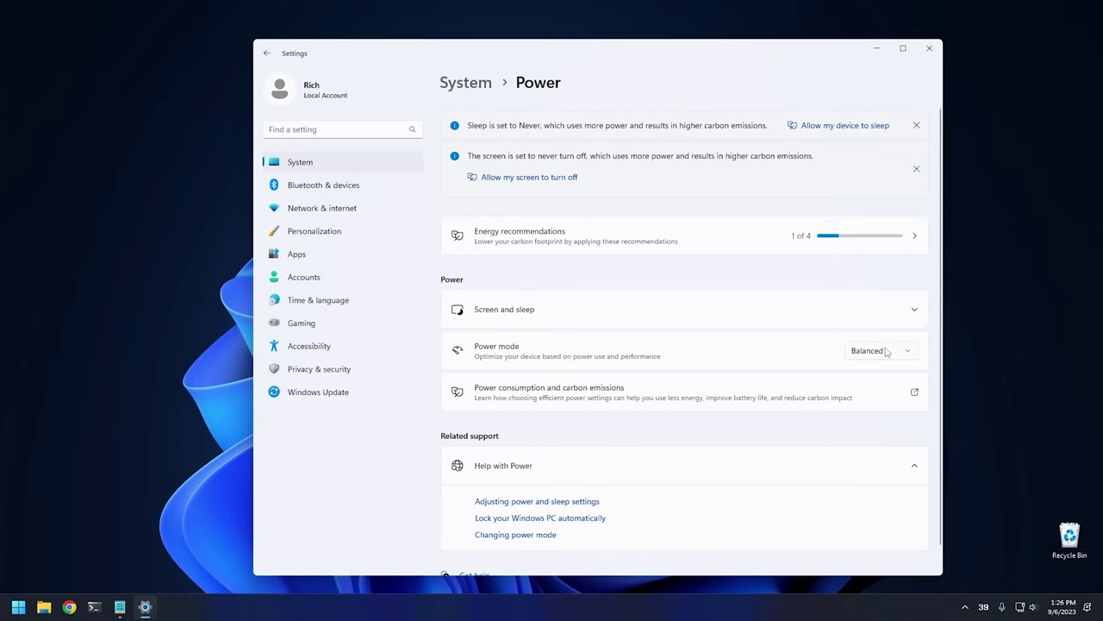
{"action": "left_click", "coordinate": [887, 351]}
{"action": "left_click", "coordinate": [892, 378]}
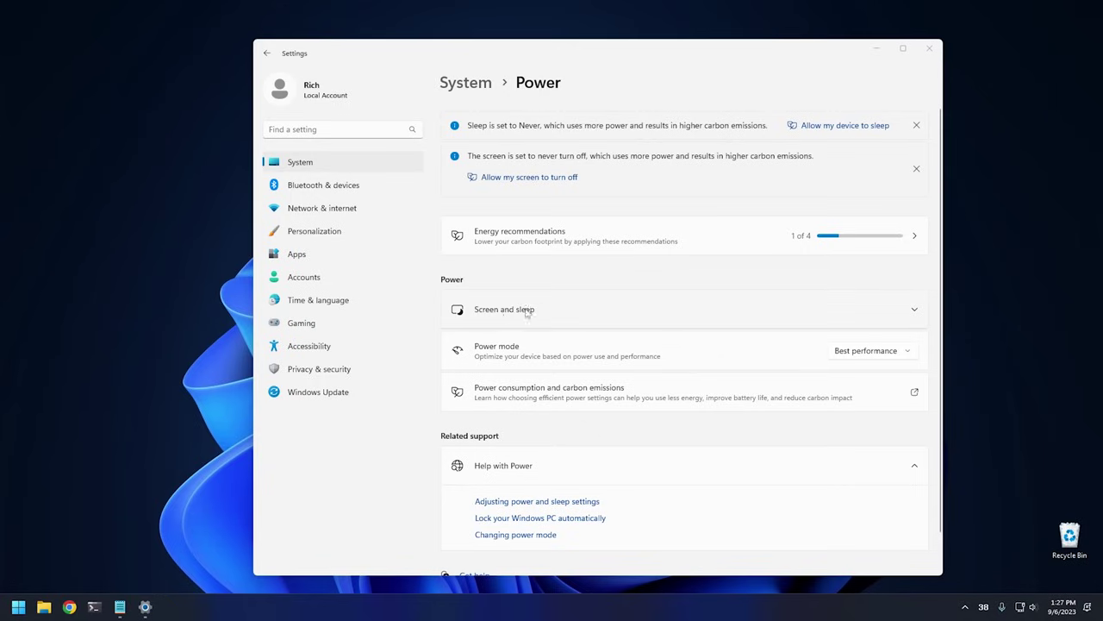
- Set both the plugged-in screen-off and sleep timeouts to Never
{"action": "left_click", "coordinate": [576, 315]}
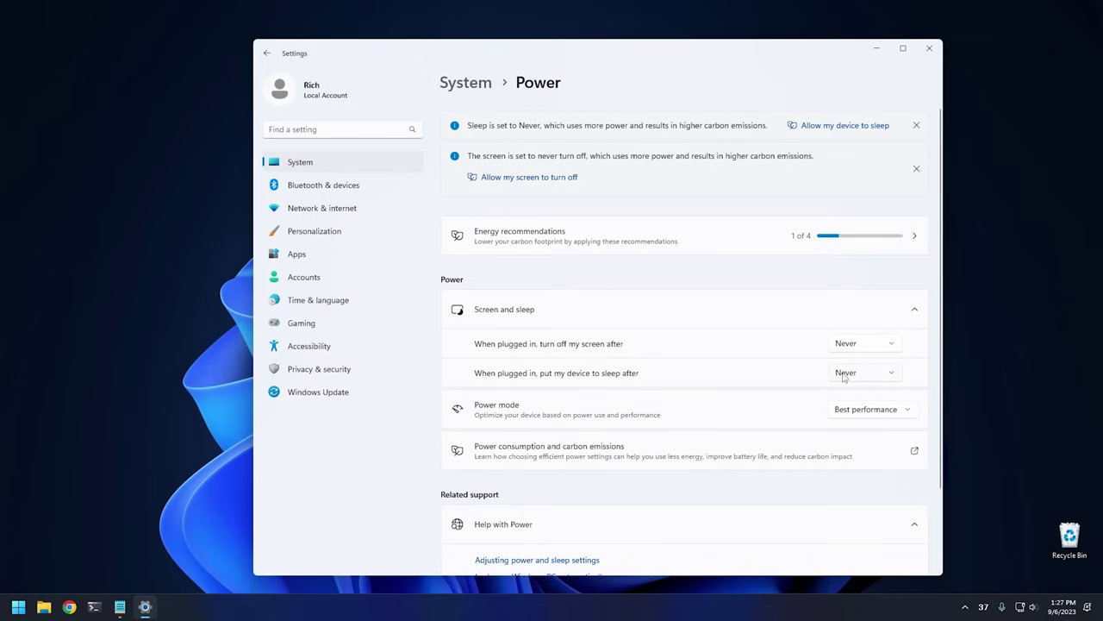
{"action": "left_click", "coordinate": [866, 376]}
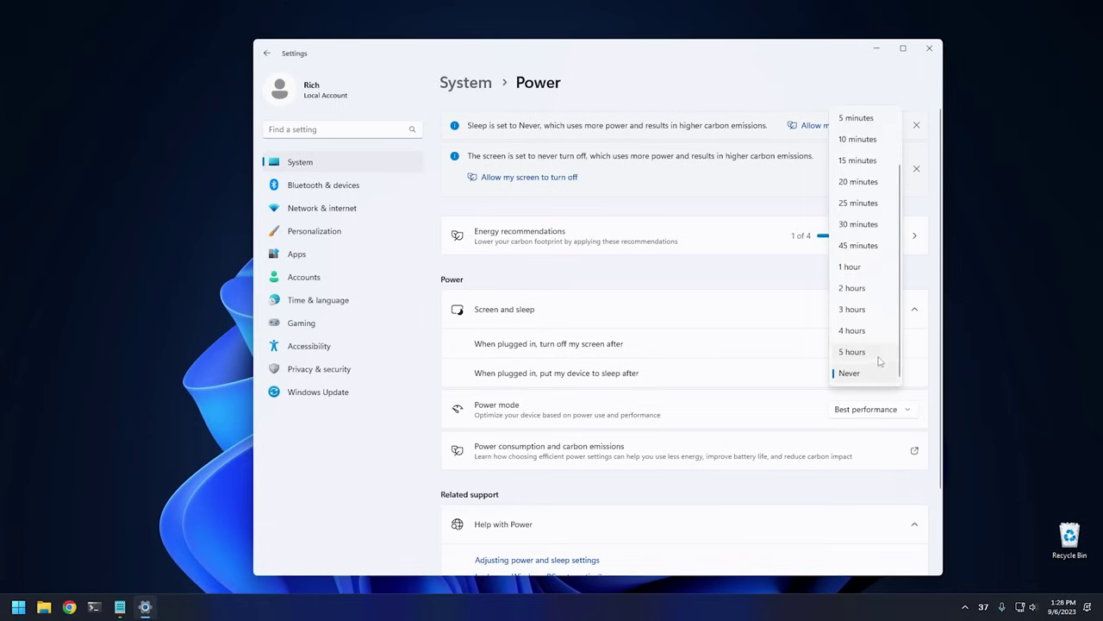
{"action": "left_click", "coordinate": [877, 357]}
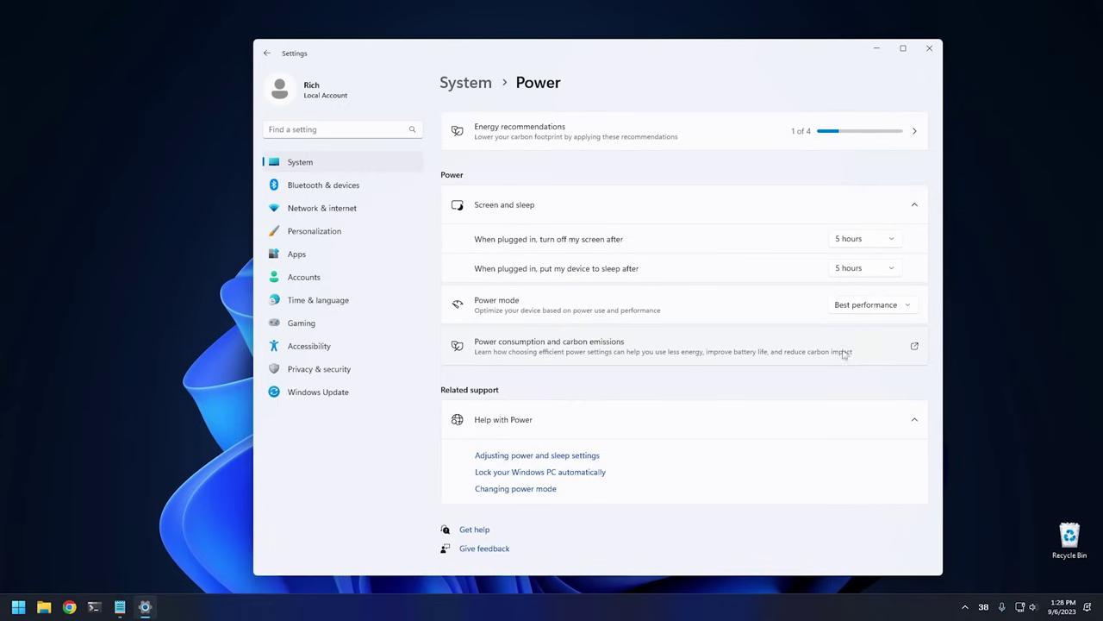
{"action": "left_click", "coordinate": [865, 269]}
{"action": "left_click", "coordinate": [851, 333]}
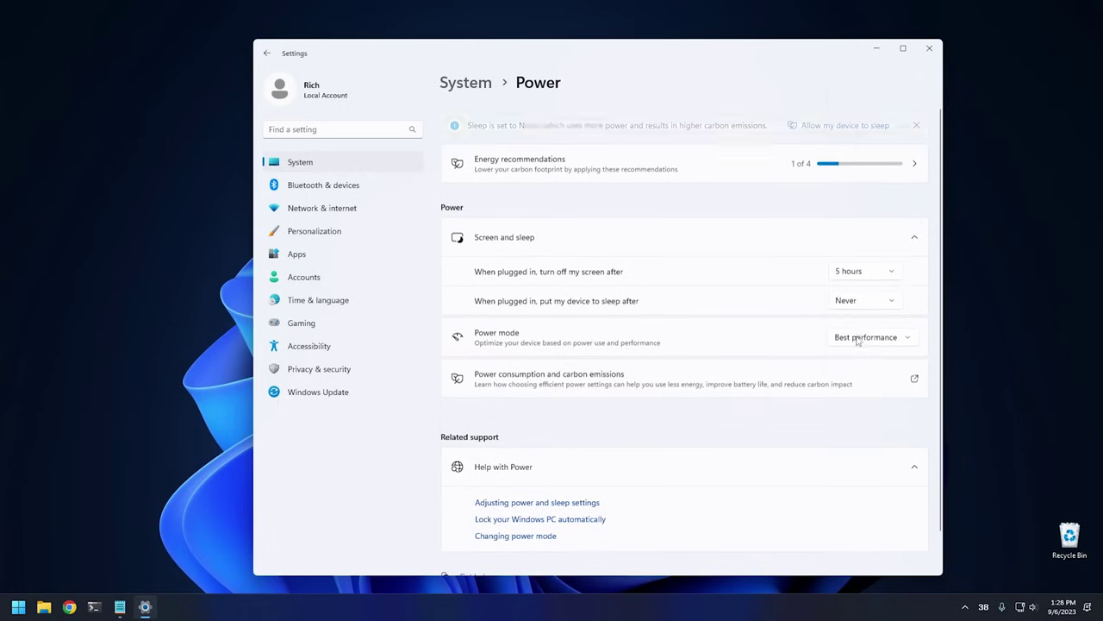
{"action": "left_click", "coordinate": [873, 288]}
{"action": "left_click", "coordinate": [851, 329]}
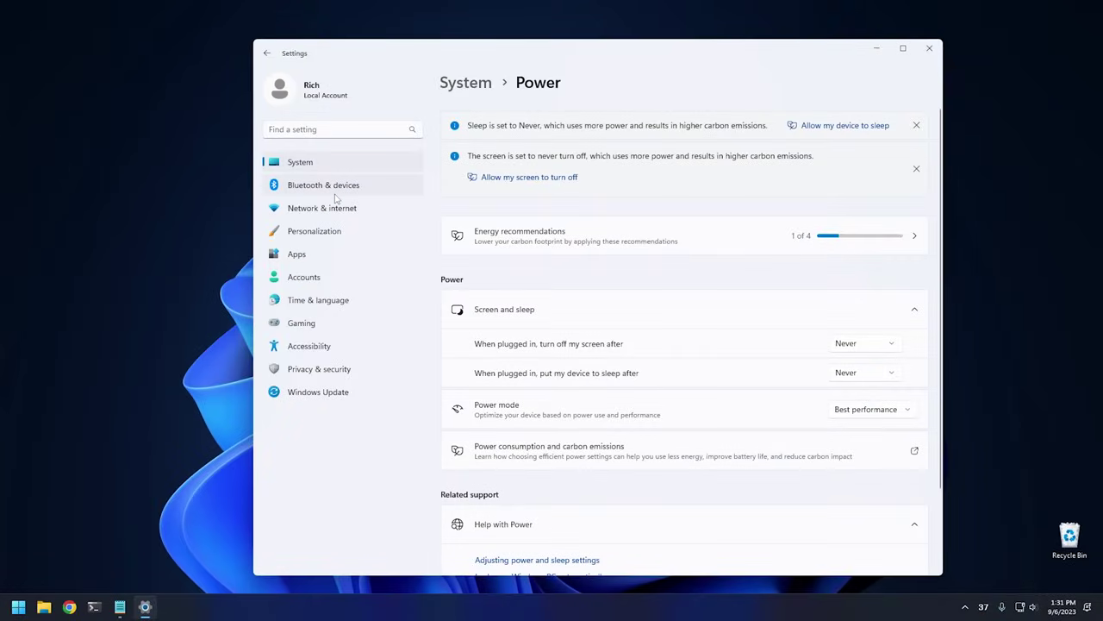
- Open Google Chrome's page under Apps > Default apps to view its file associations
{"action": "left_click", "coordinate": [294, 258]}
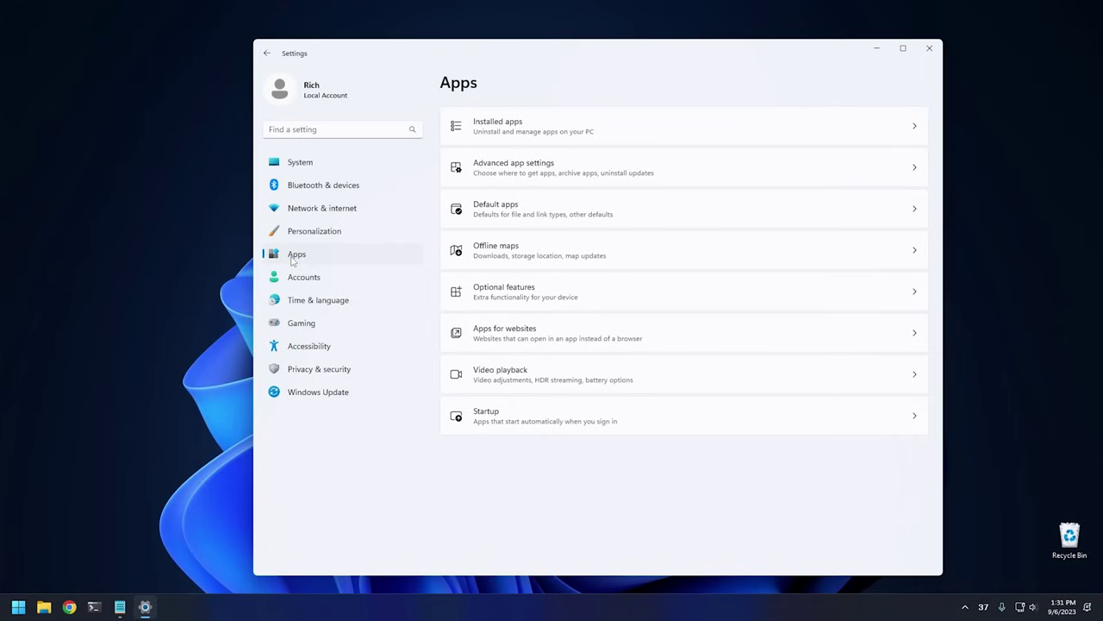
{"action": "left_click", "coordinate": [522, 219]}
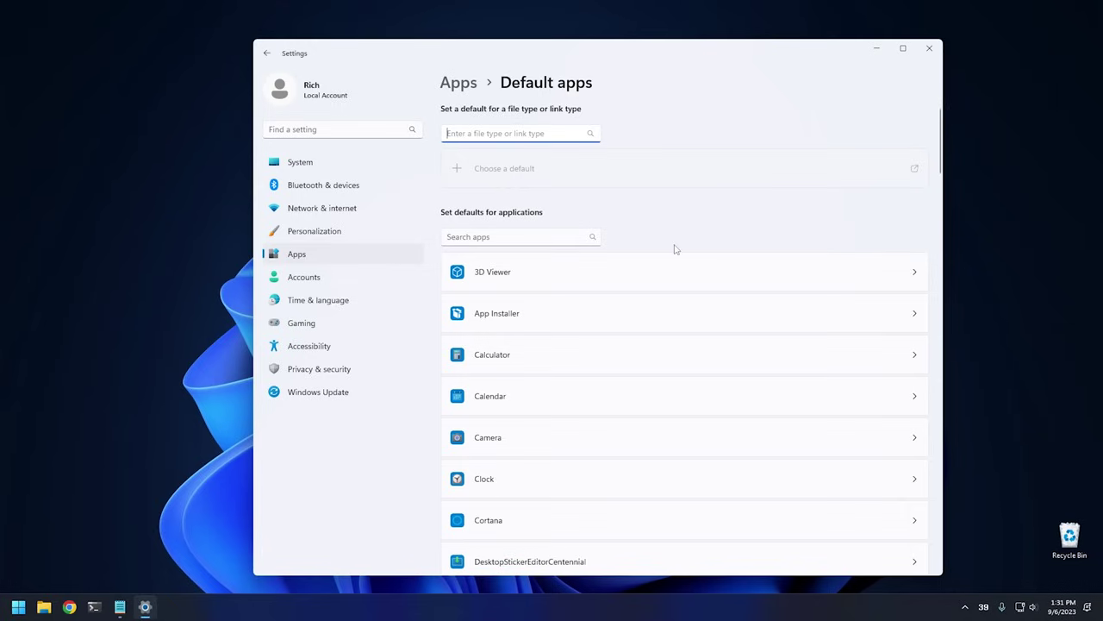
{"action": "scroll", "coordinate": [676, 249], "scroll_direction": "down", "scroll_amount": 5}
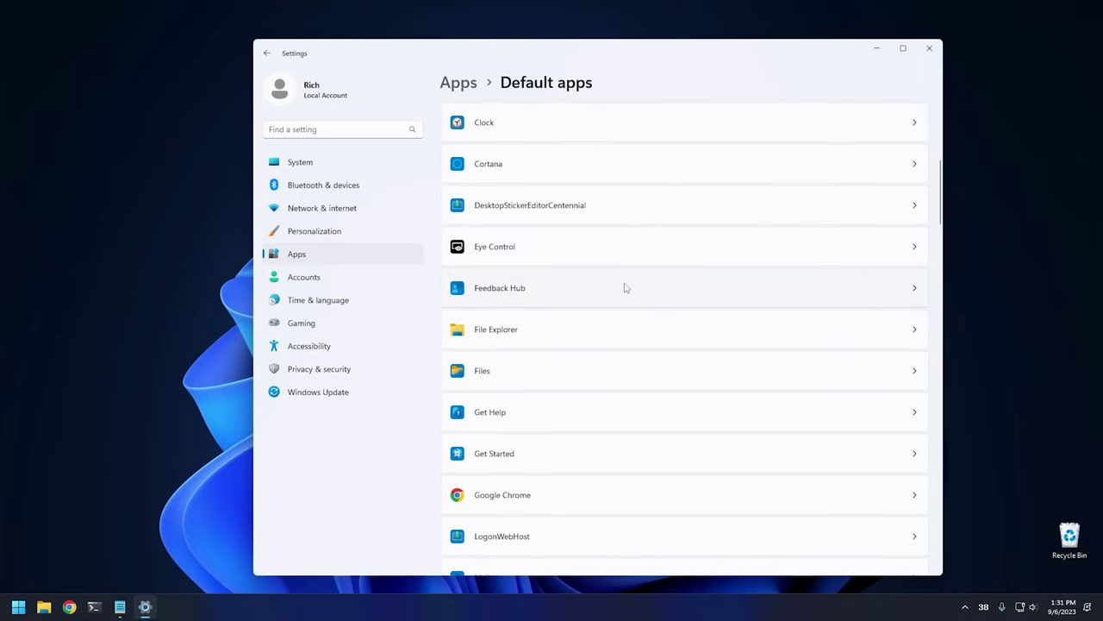
{"action": "left_click", "coordinate": [540, 502]}
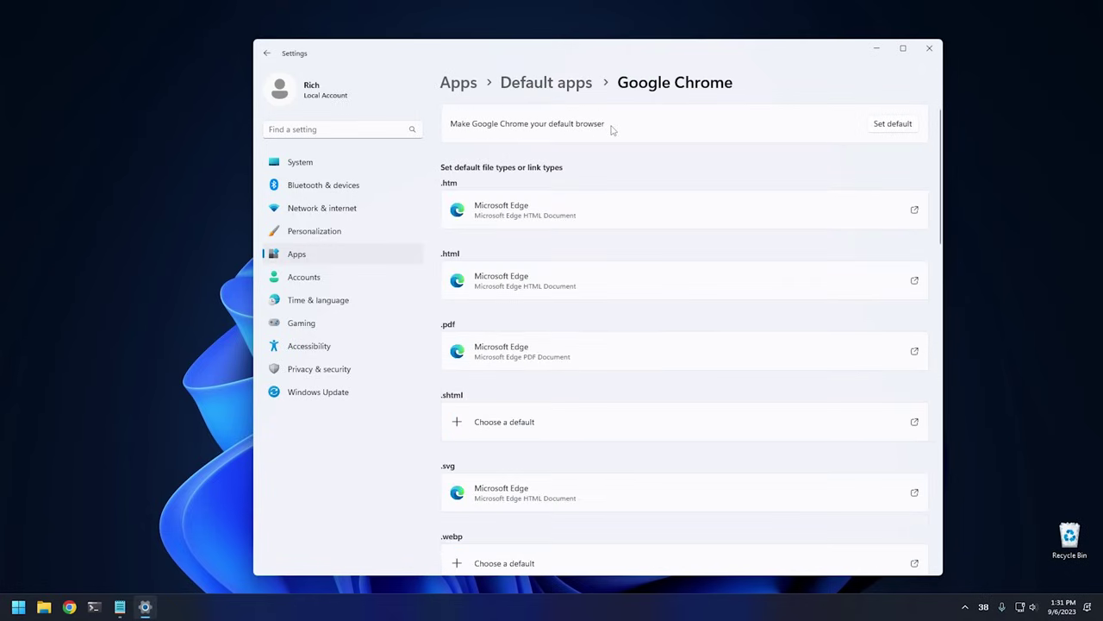
- Set Google Chrome as the default browser and review the updated file type list
{"action": "left_click", "coordinate": [892, 125]}
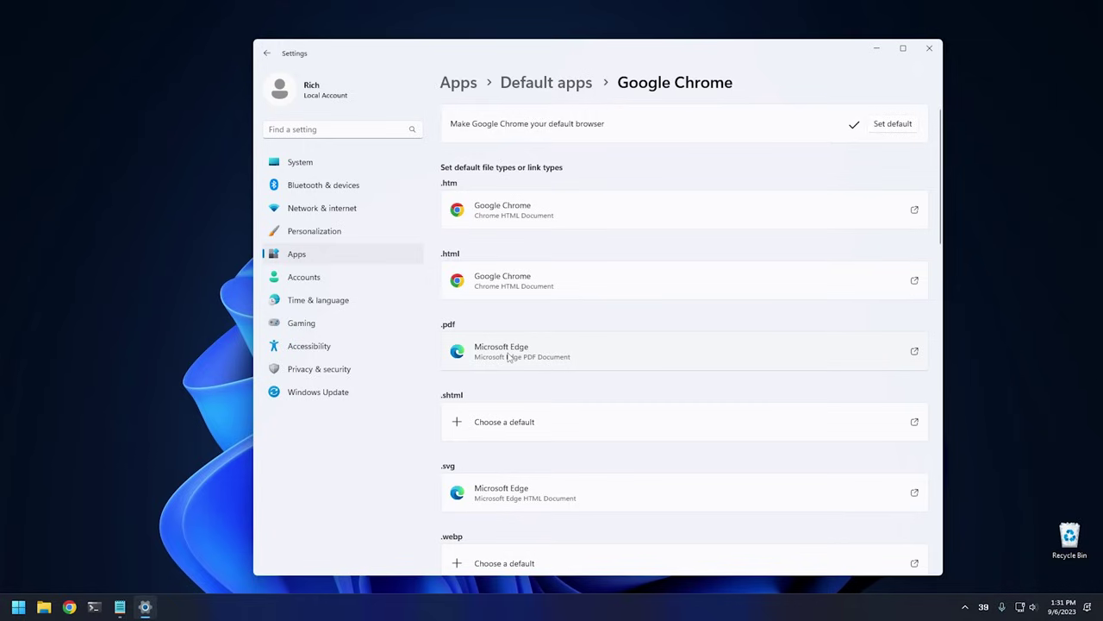
{"action": "scroll", "coordinate": [507, 362], "scroll_direction": "down", "scroll_amount": 5}
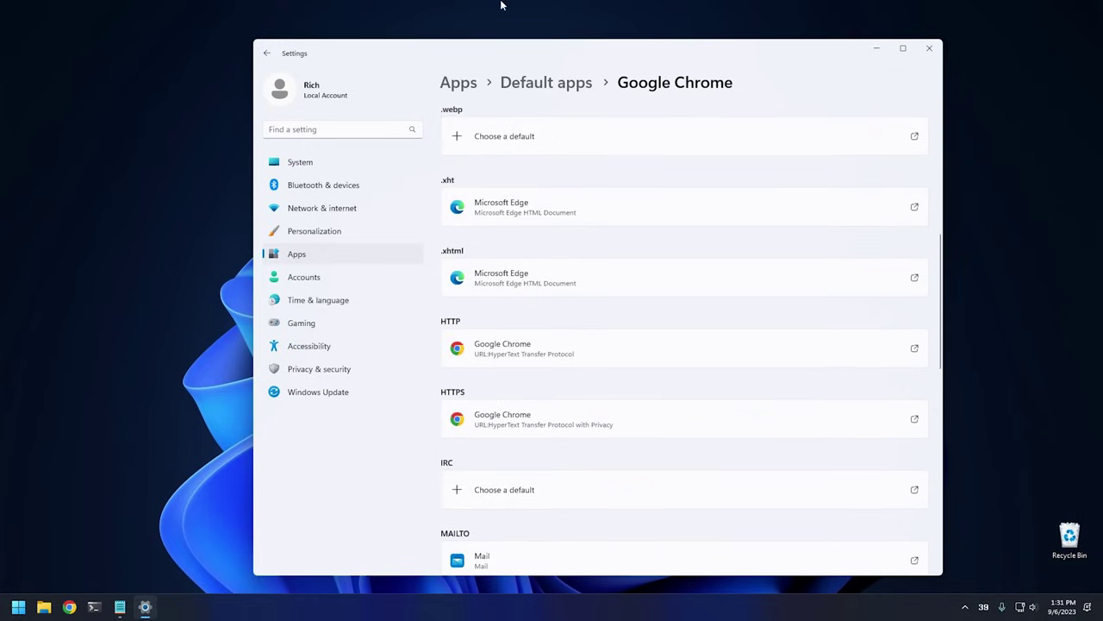
{"action": "scroll", "coordinate": [527, 498], "scroll_direction": "down", "scroll_amount": 3}
{"action": "scroll", "coordinate": [532, 483], "scroll_direction": "up", "scroll_amount": 7}
{"action": "scroll", "coordinate": [527, 357], "scroll_direction": "up", "scroll_amount": 2}
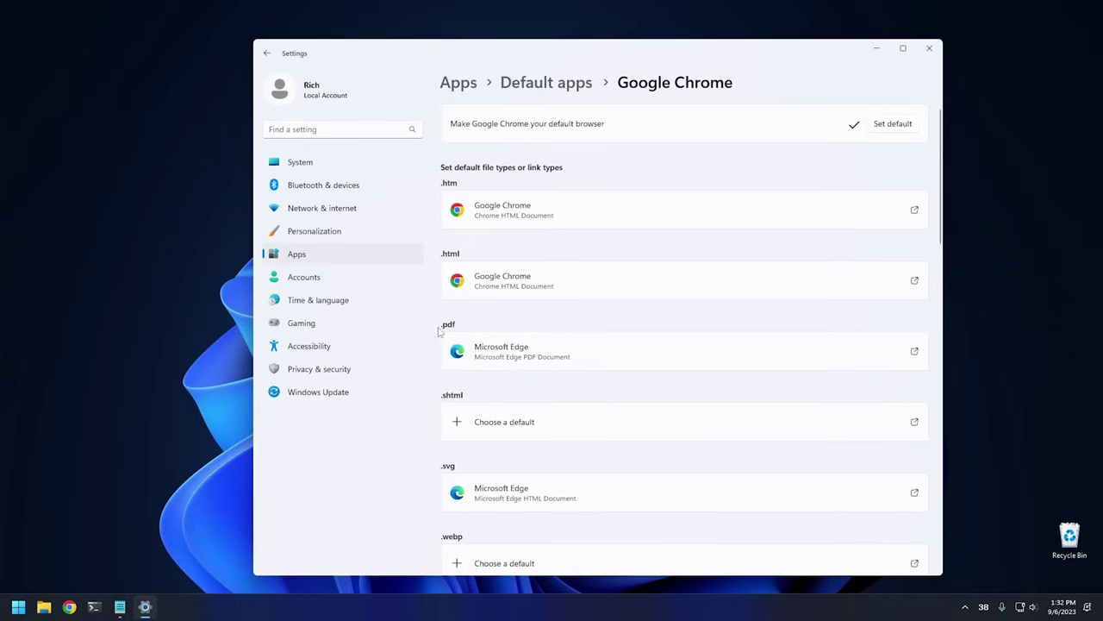
- Change the .pdf default app from Microsoft Edge to Google Chrome
{"action": "left_click", "coordinate": [539, 349]}
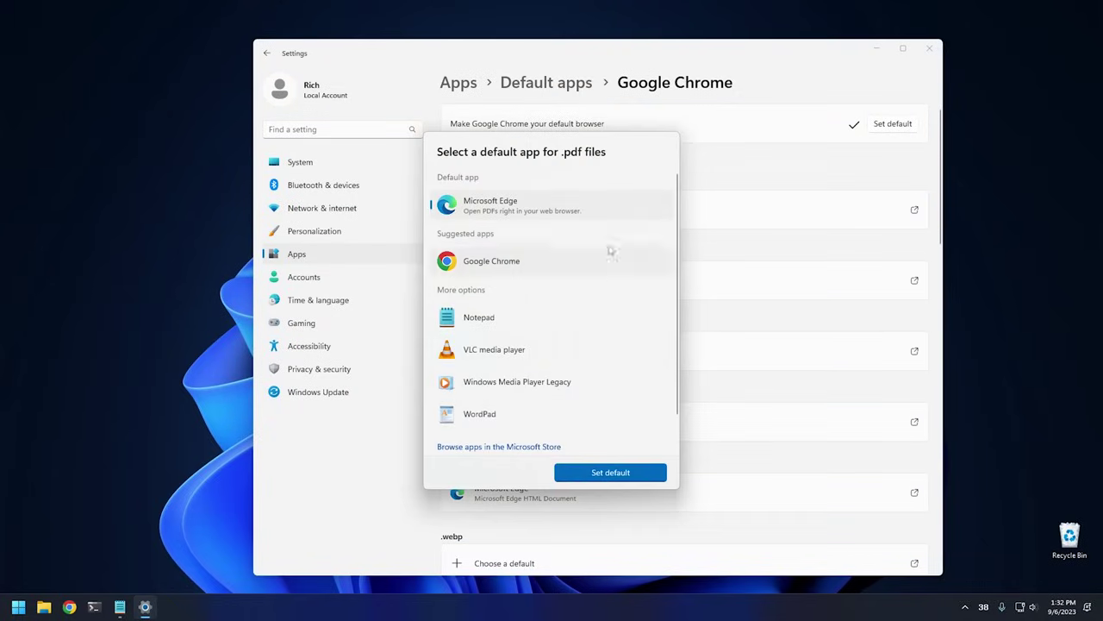
{"action": "left_click", "coordinate": [526, 264]}
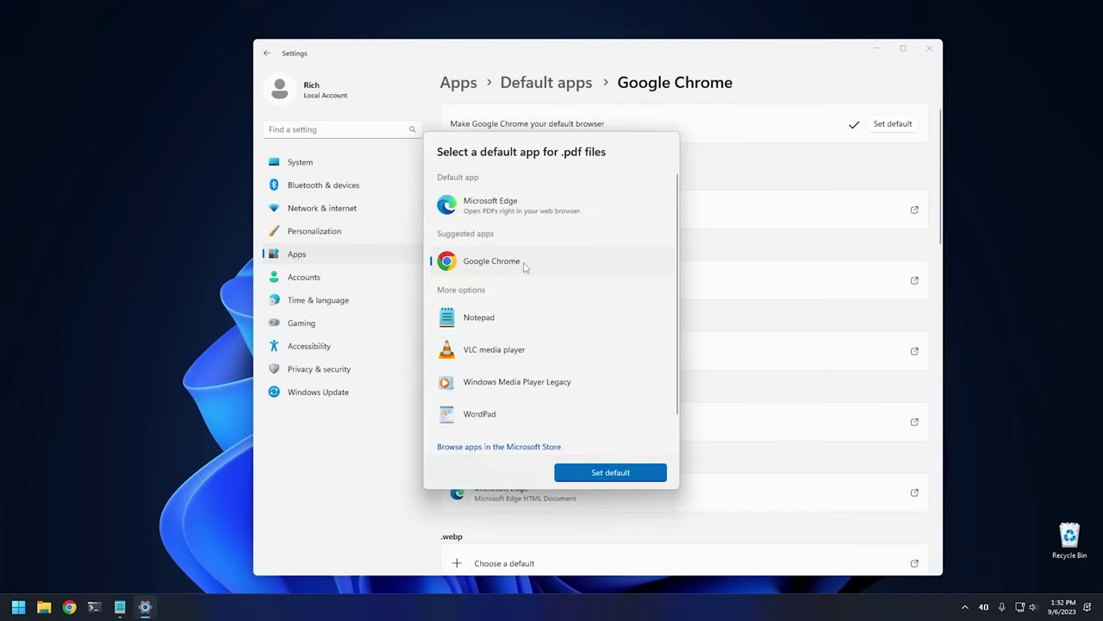
{"action": "left_click", "coordinate": [615, 477]}
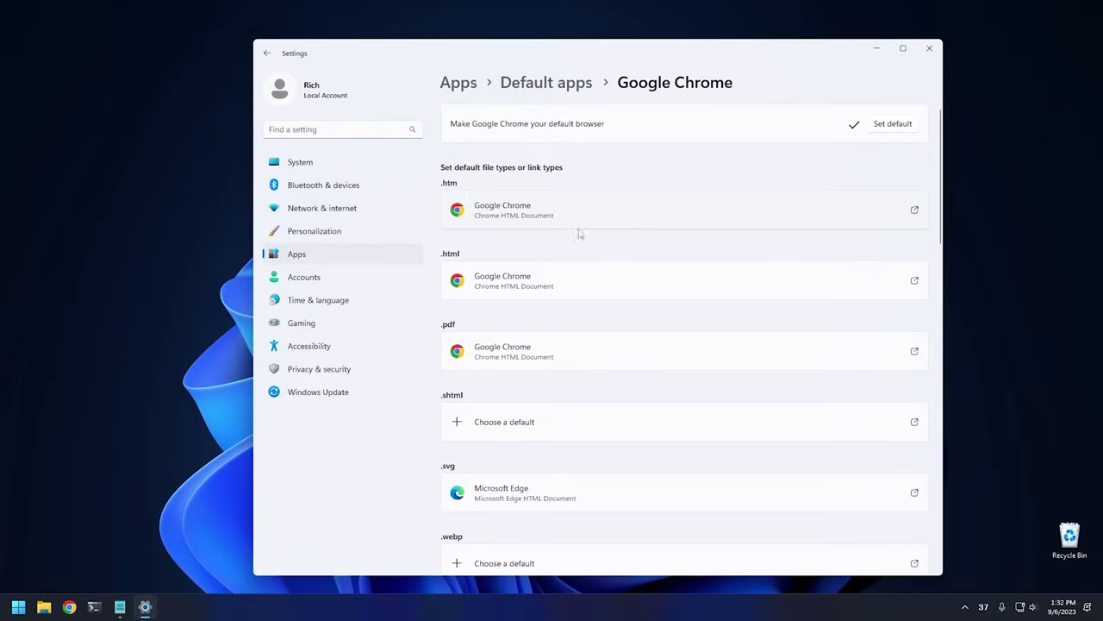
- Switch off 'Automatically save my restartable apps' in Accounts > Sign-in options
{"action": "left_click", "coordinate": [313, 280]}
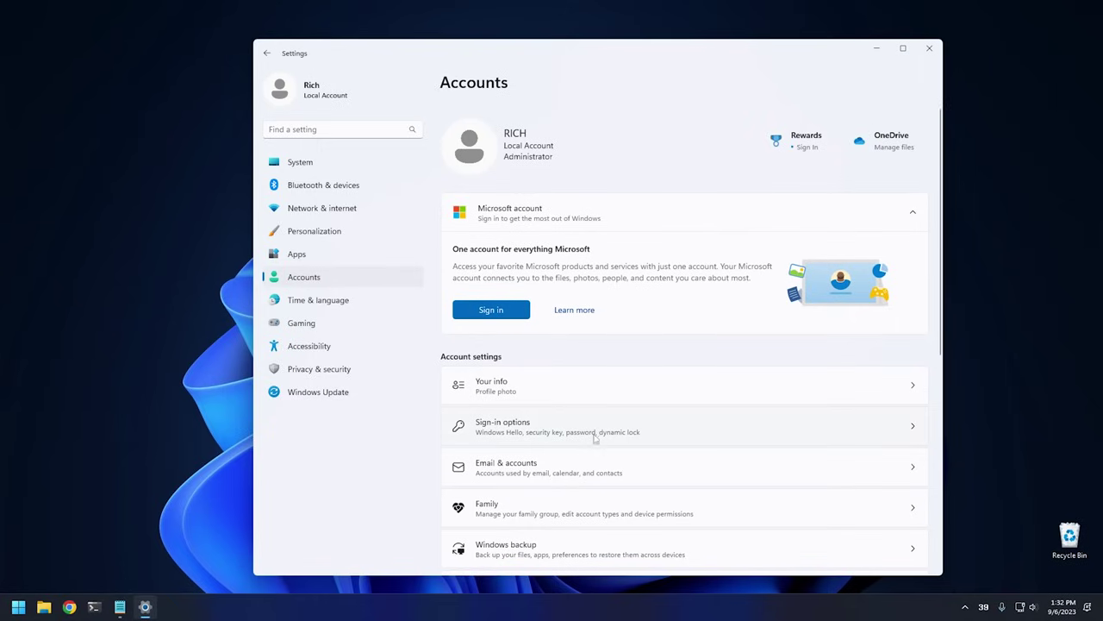
{"action": "left_click", "coordinate": [545, 429]}
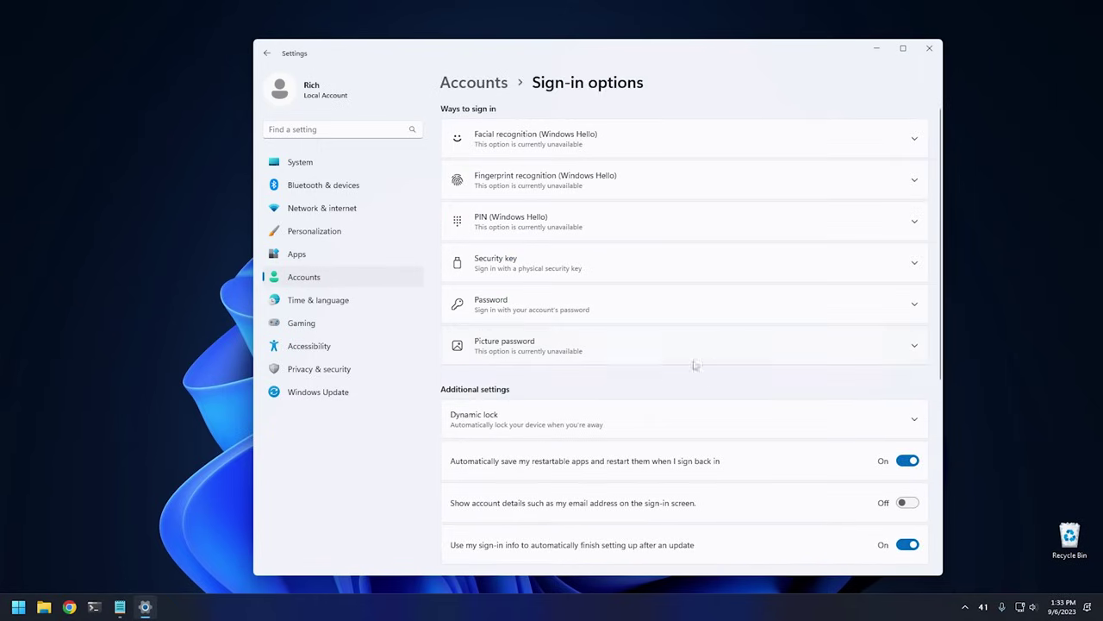
{"action": "scroll", "coordinate": [640, 368], "scroll_direction": "down", "scroll_amount": 3}
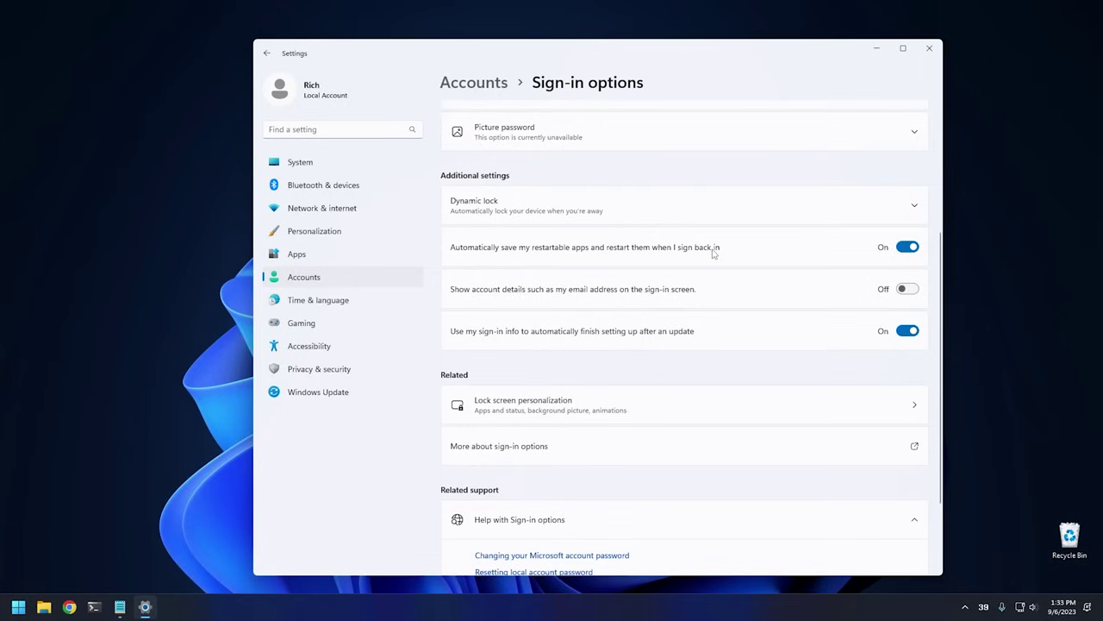
{"action": "left_click", "coordinate": [903, 248]}
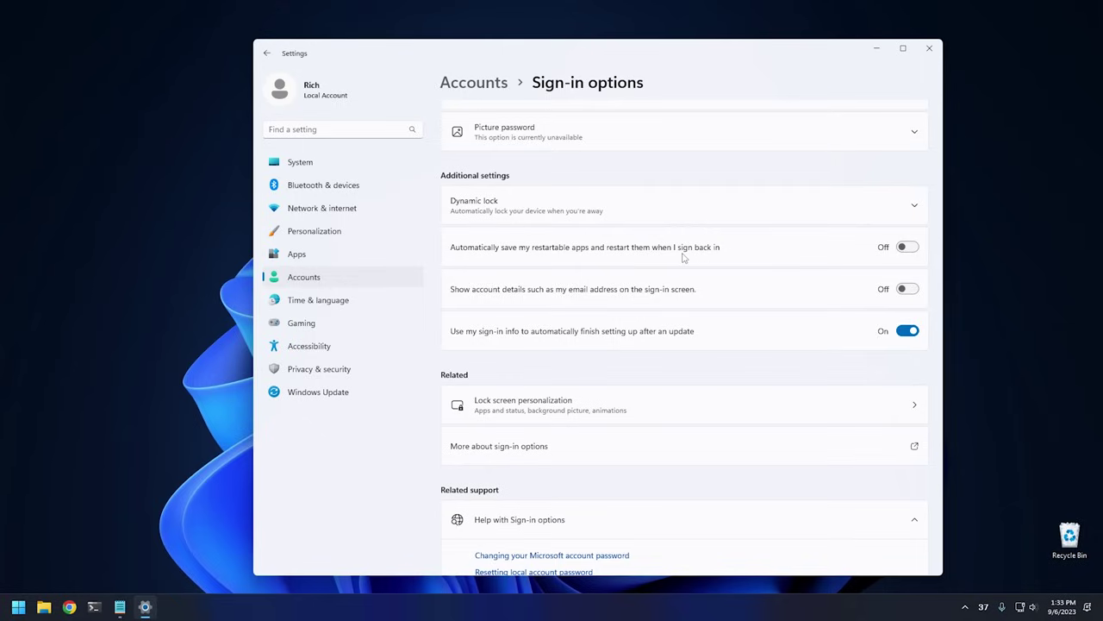
- Close Settings and search Start for 'core' to find Core isolation
{"action": "left_click", "coordinate": [926, 53]}
{"action": "left_click", "coordinate": [18, 608]}
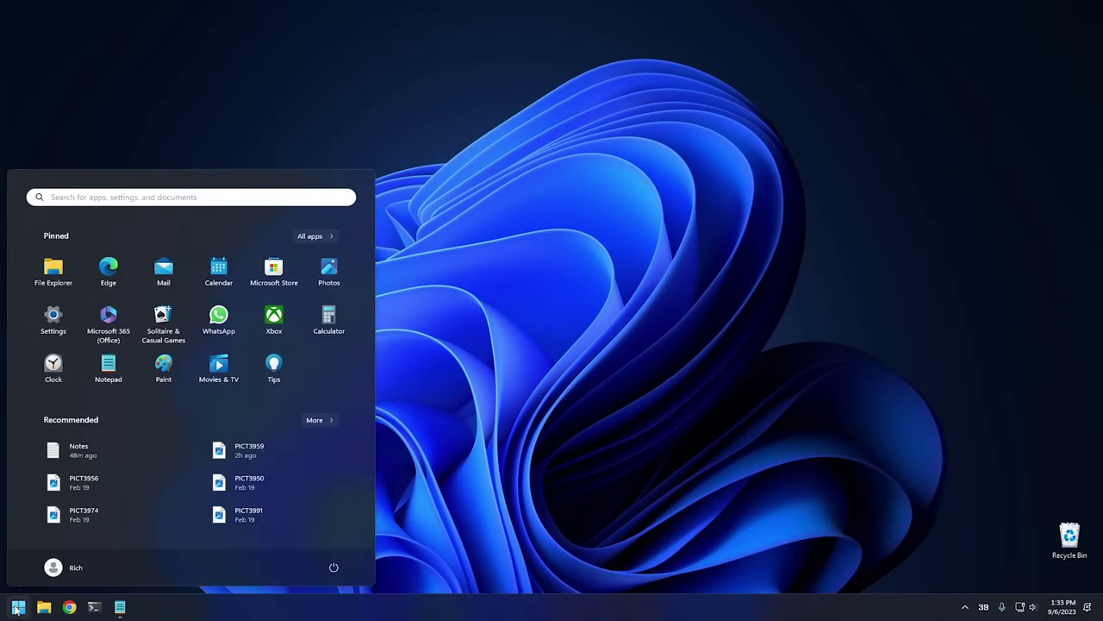
{"action": "type", "text": "core"}
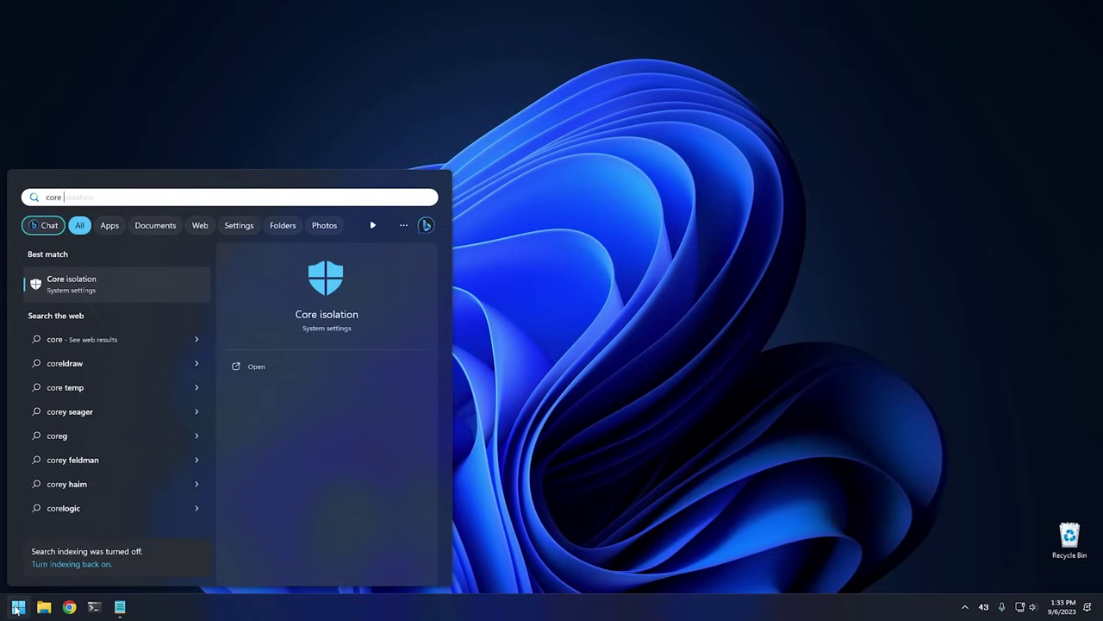
- Open Core isolation and try turning Memory integrity on, approving the UAC prompt
{"action": "left_click", "coordinate": [95, 287]}
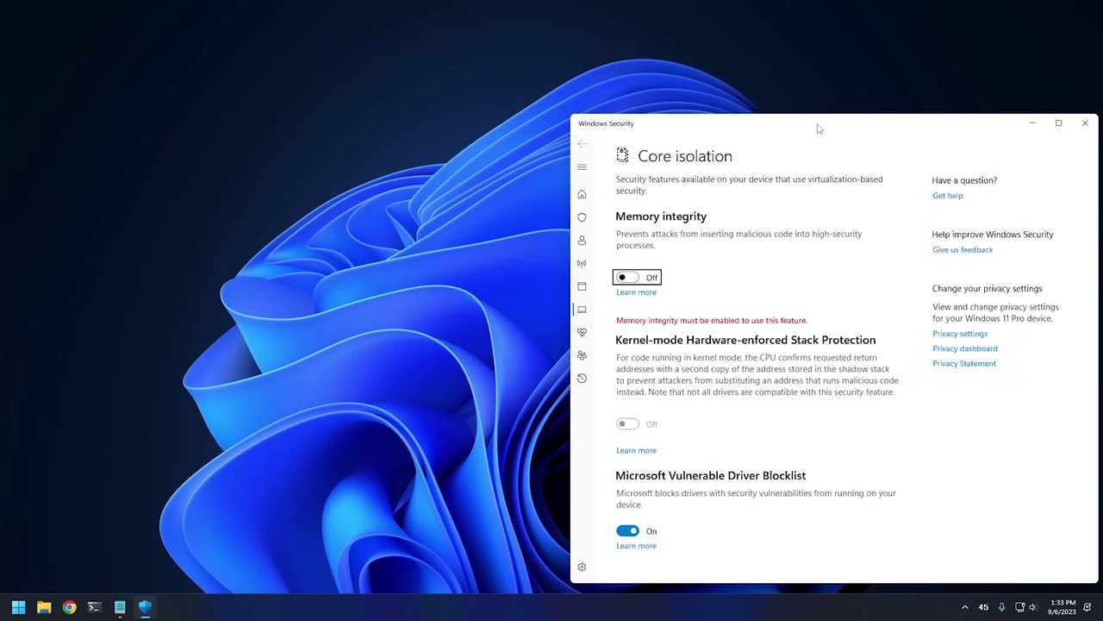
{"action": "left_click_drag", "start_coordinate": [819, 123], "coordinate": [514, 72]}
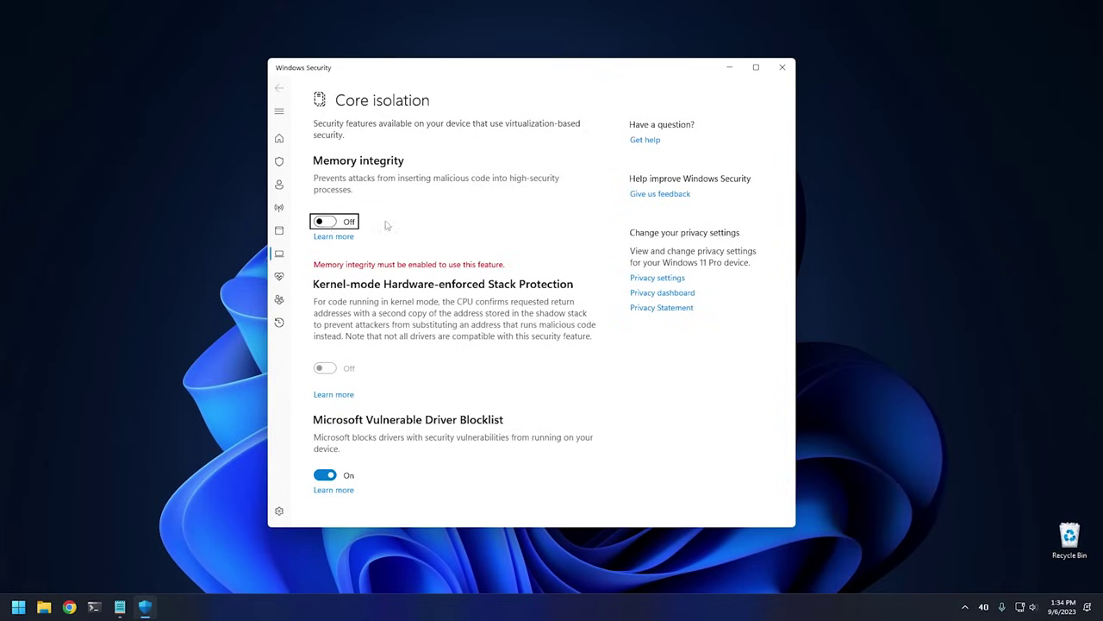
{"action": "left_click", "coordinate": [332, 226]}
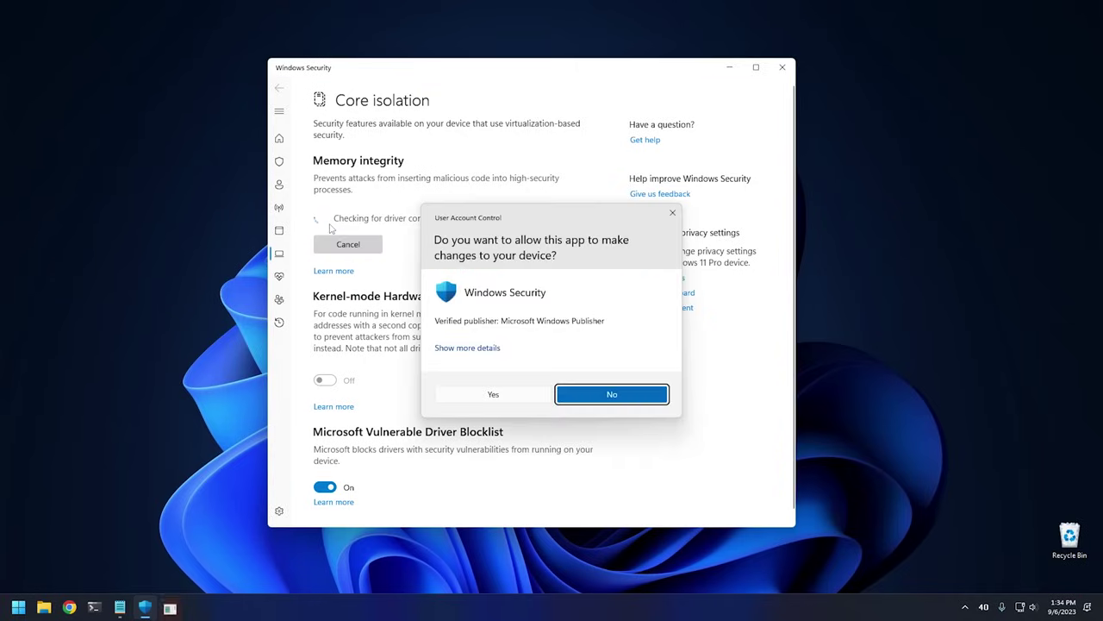
{"action": "left_click", "coordinate": [495, 394]}
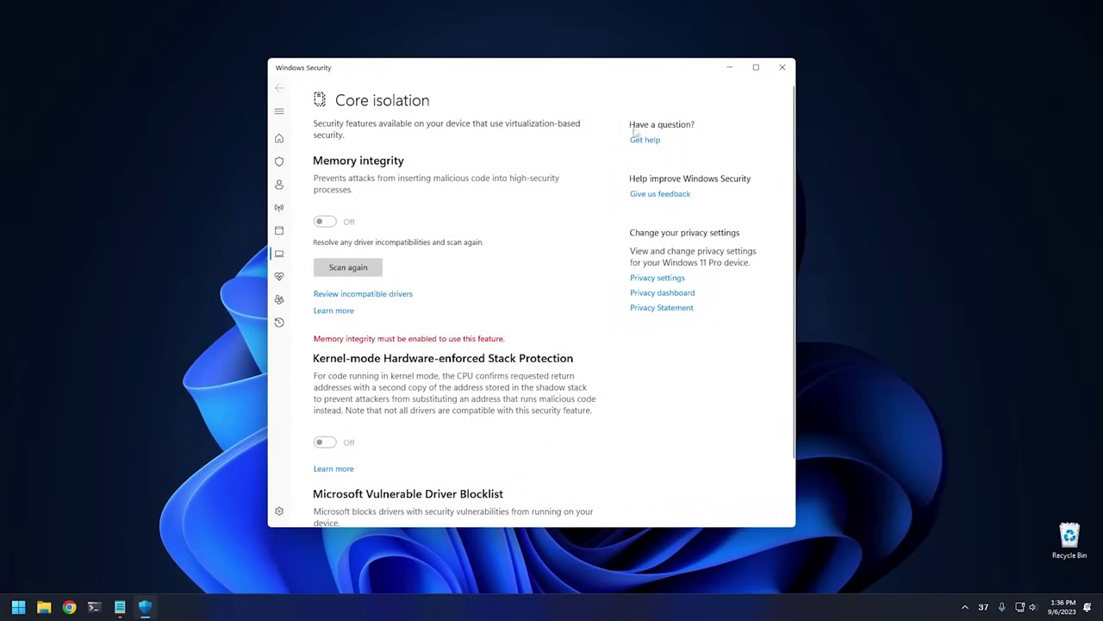
- Close Windows Security, reopen Settings and switch Game Mode off under Gaming
{"action": "left_click", "coordinate": [783, 68]}
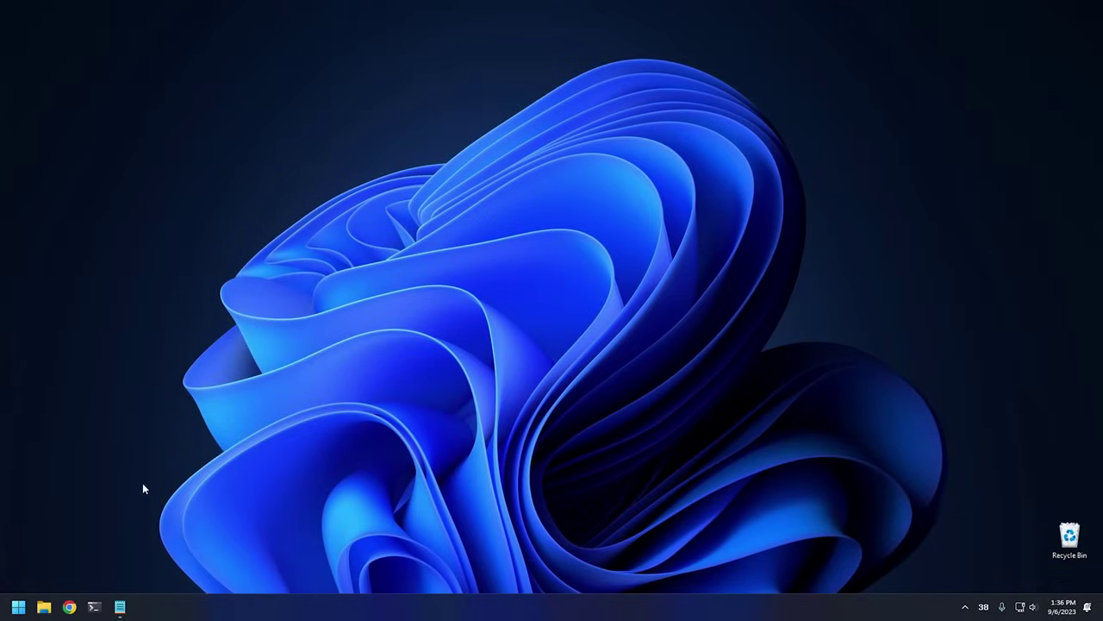
{"action": "left_click", "coordinate": [18, 607]}
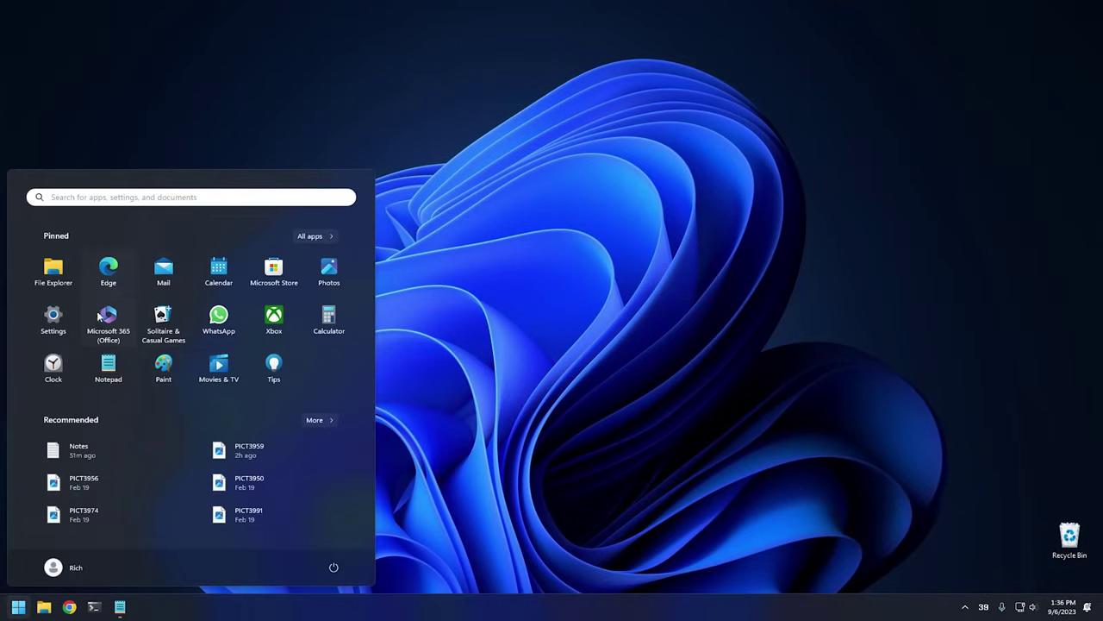
{"action": "left_click", "coordinate": [50, 319]}
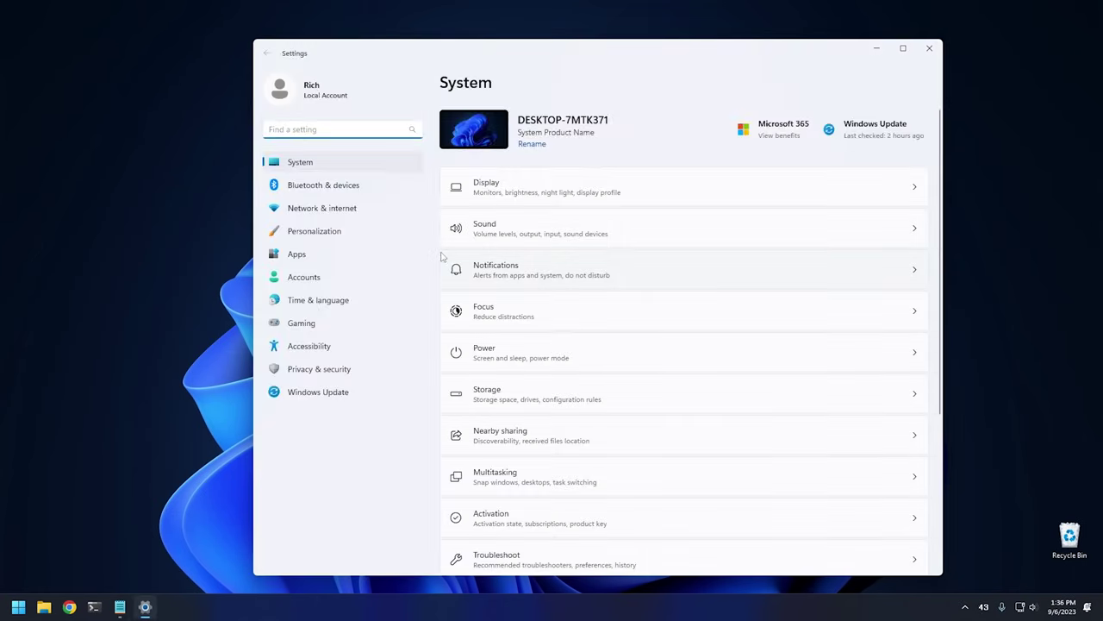
{"action": "left_click", "coordinate": [304, 329]}
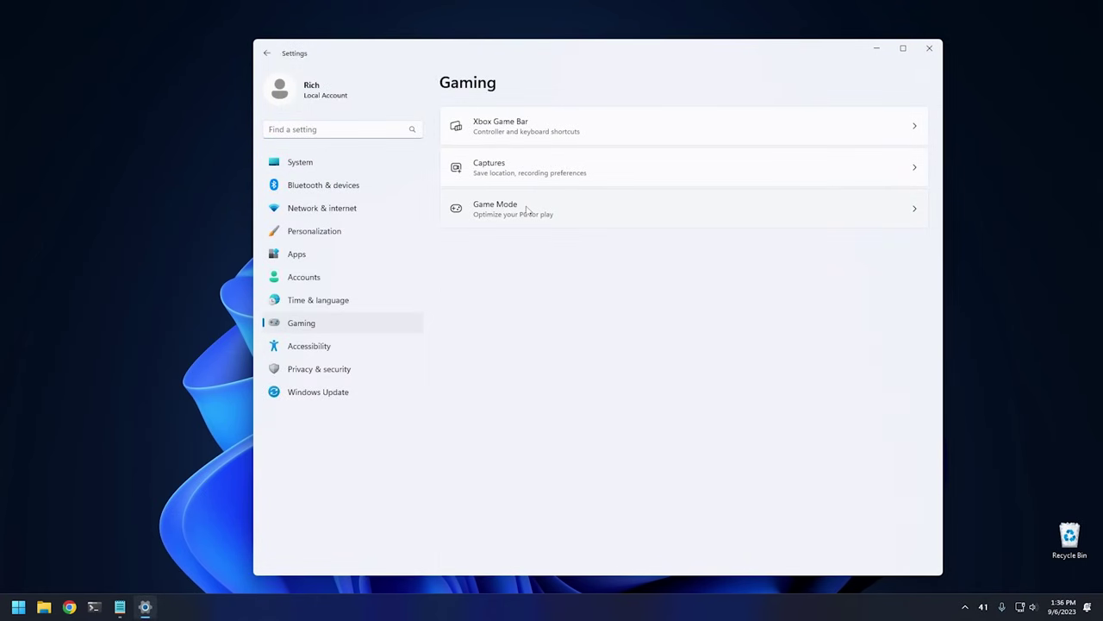
{"action": "left_click", "coordinate": [527, 210]}
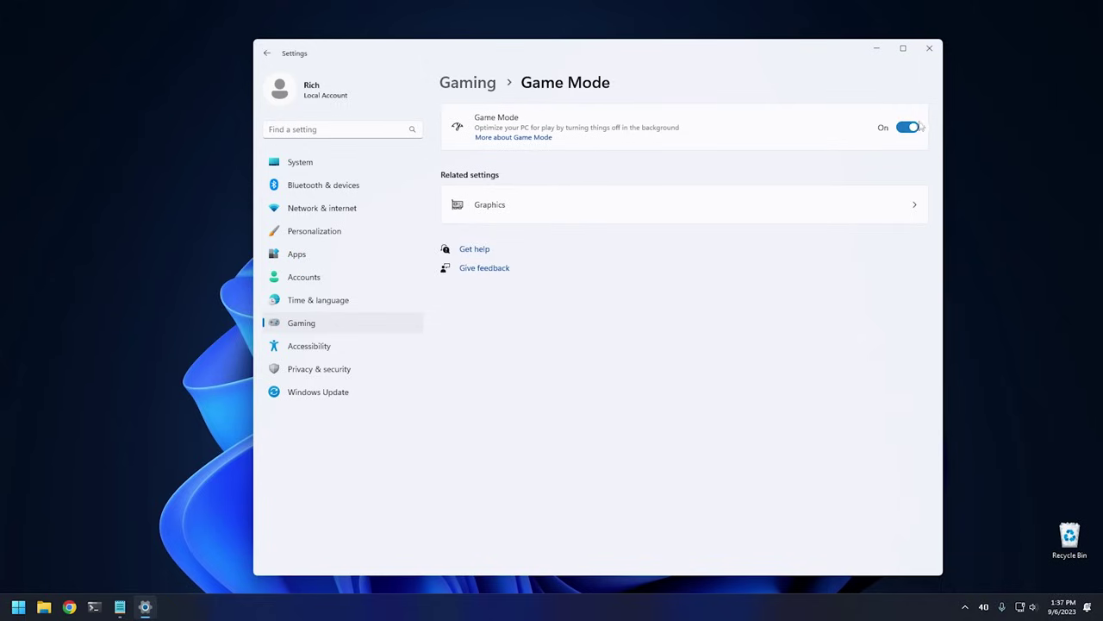
{"action": "left_click", "coordinate": [911, 129]}
- Stop Xbox Game Bar from opening with the controller button
{"action": "left_click", "coordinate": [471, 86]}
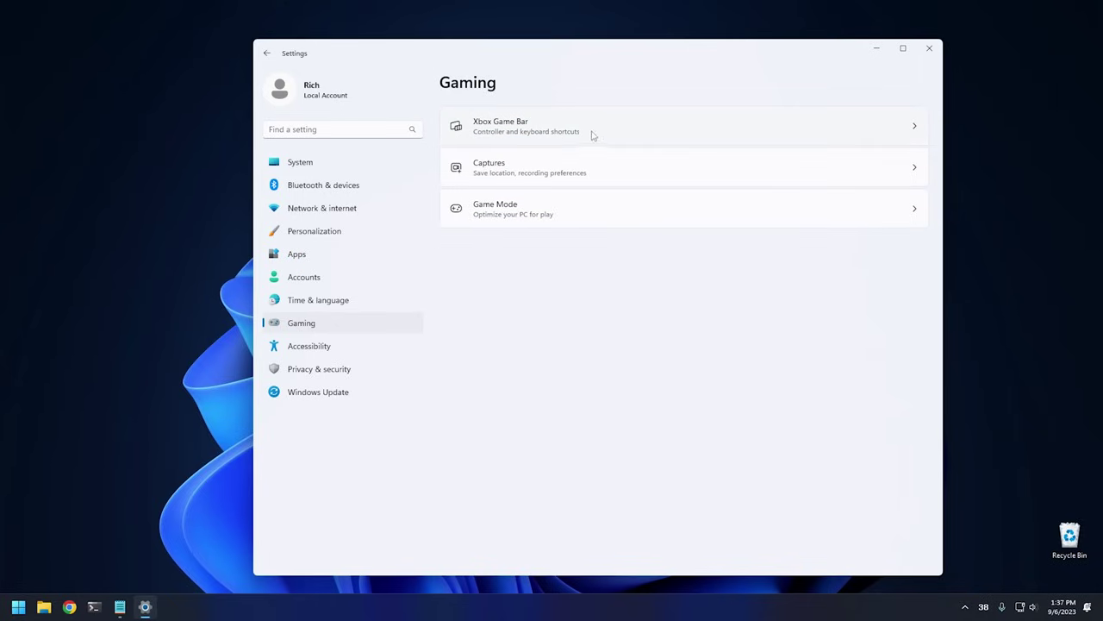
{"action": "left_click", "coordinate": [574, 135]}
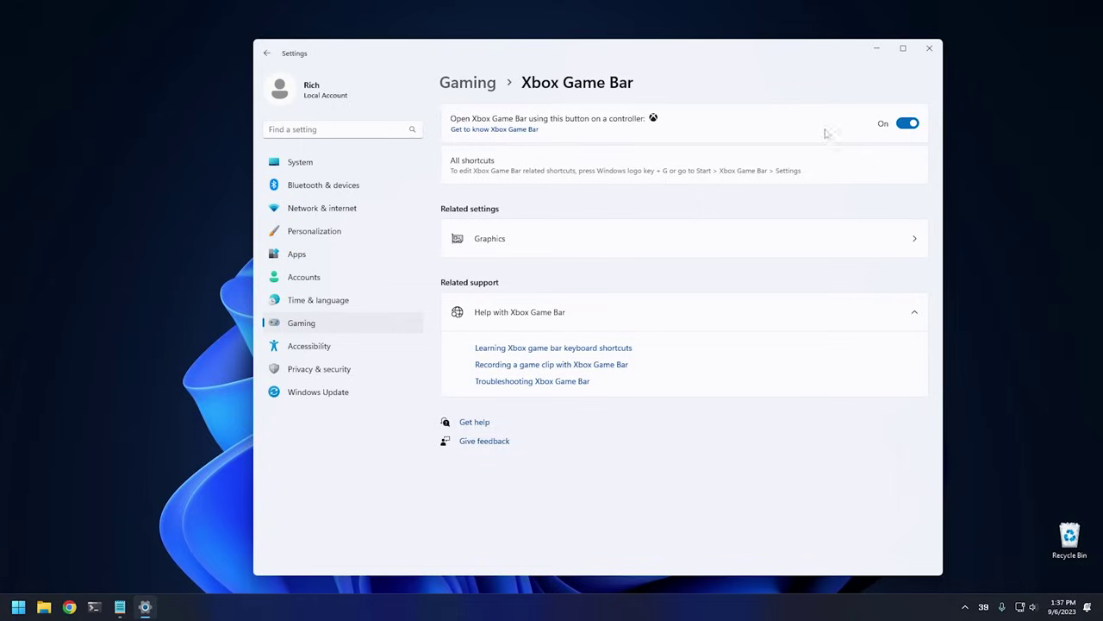
{"action": "left_click", "coordinate": [903, 125]}
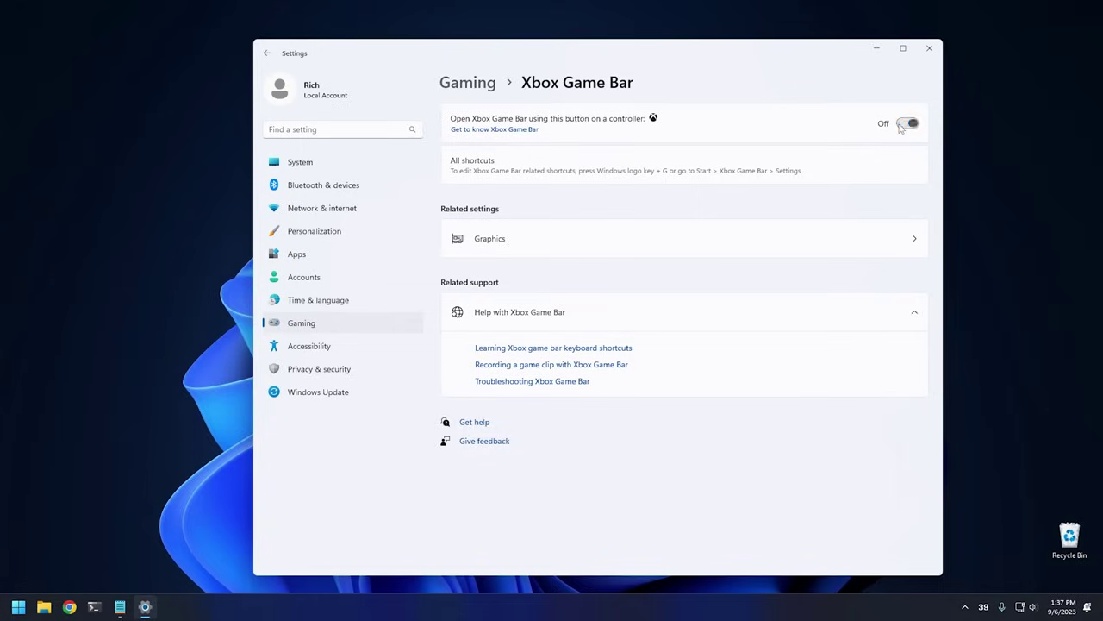
- Turn off 'Record what happened' in Gaming > Captures
{"action": "left_click", "coordinate": [479, 87]}
{"action": "left_click", "coordinate": [520, 181]}
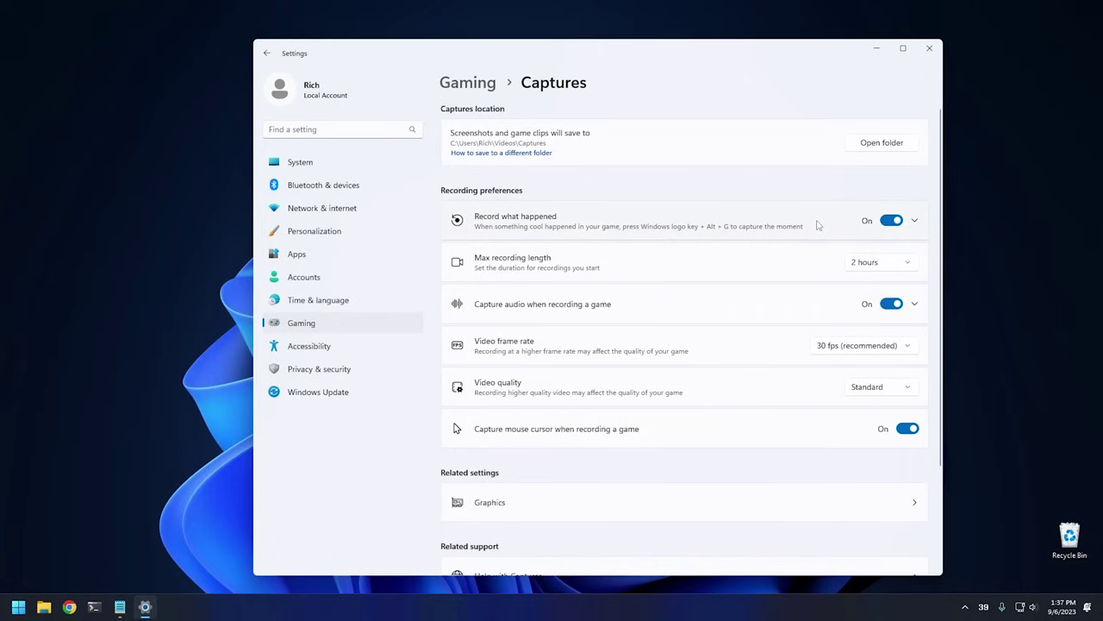
{"action": "left_click", "coordinate": [899, 222]}
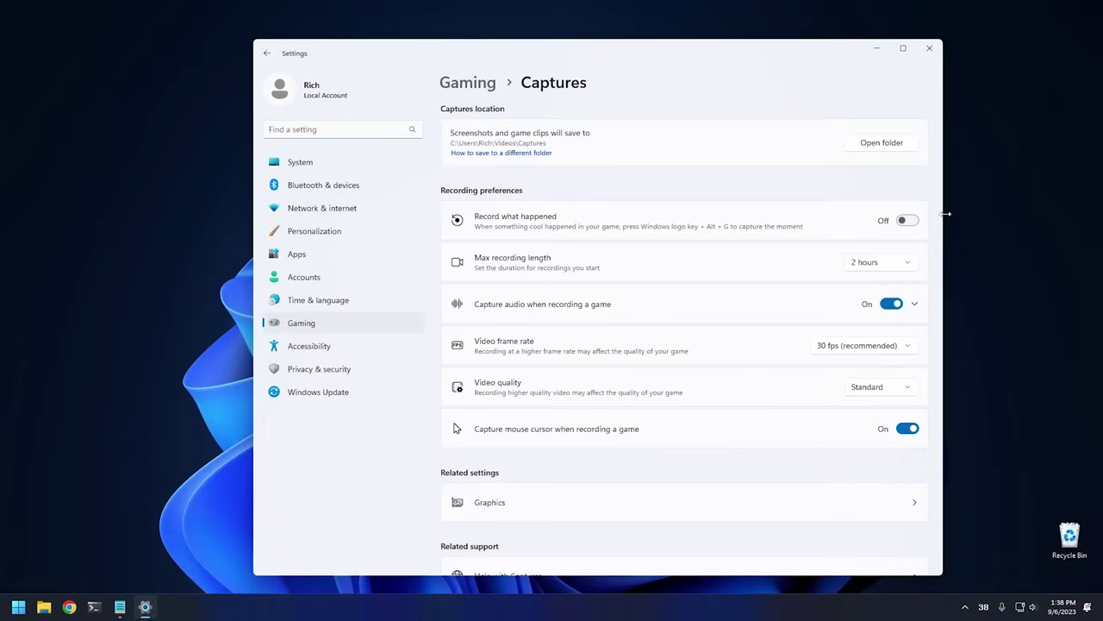
- Close Settings and check the desktop's current right-click context menu
{"action": "left_click", "coordinate": [932, 50]}
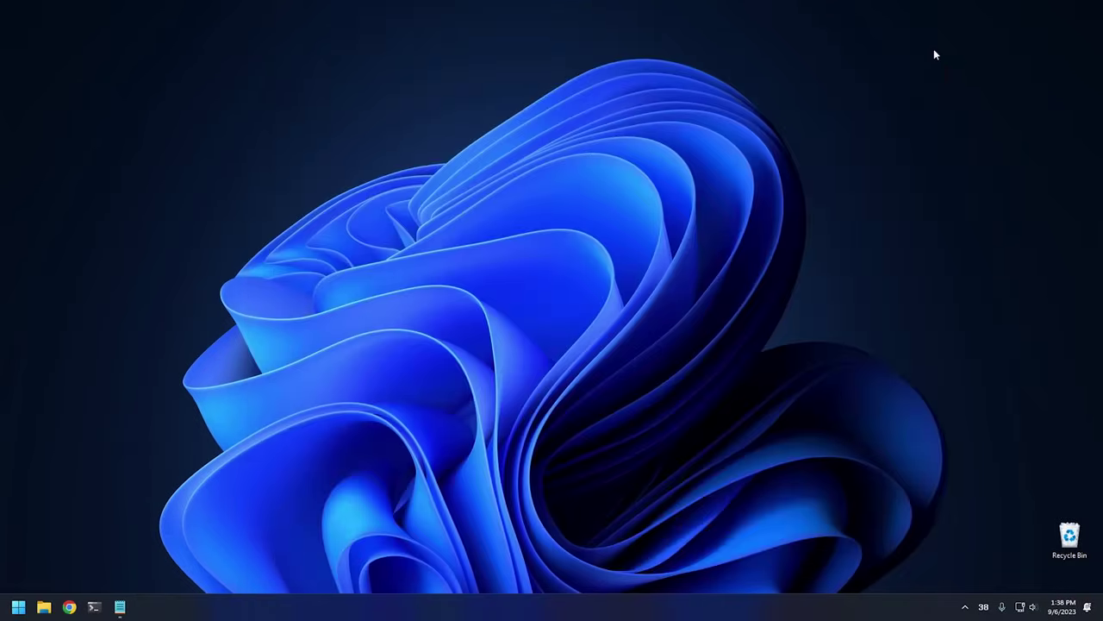
{"action": "right_click", "coordinate": [494, 280]}
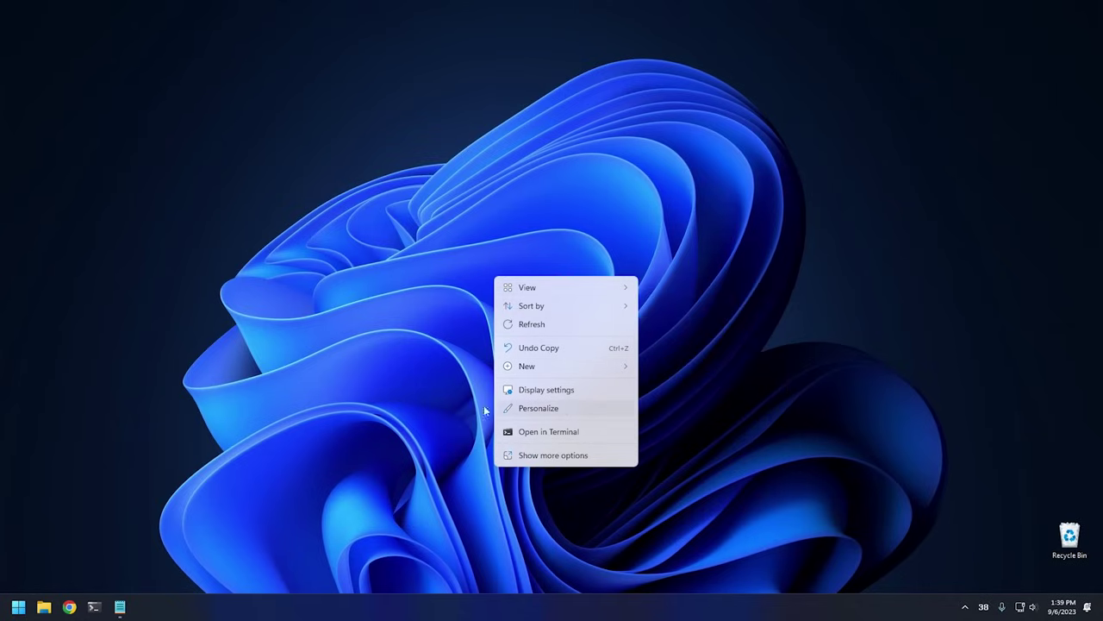
- Launch Registry Editor by searching 'regedit' and approving the administrator prompt
{"action": "left_click", "coordinate": [16, 610]}
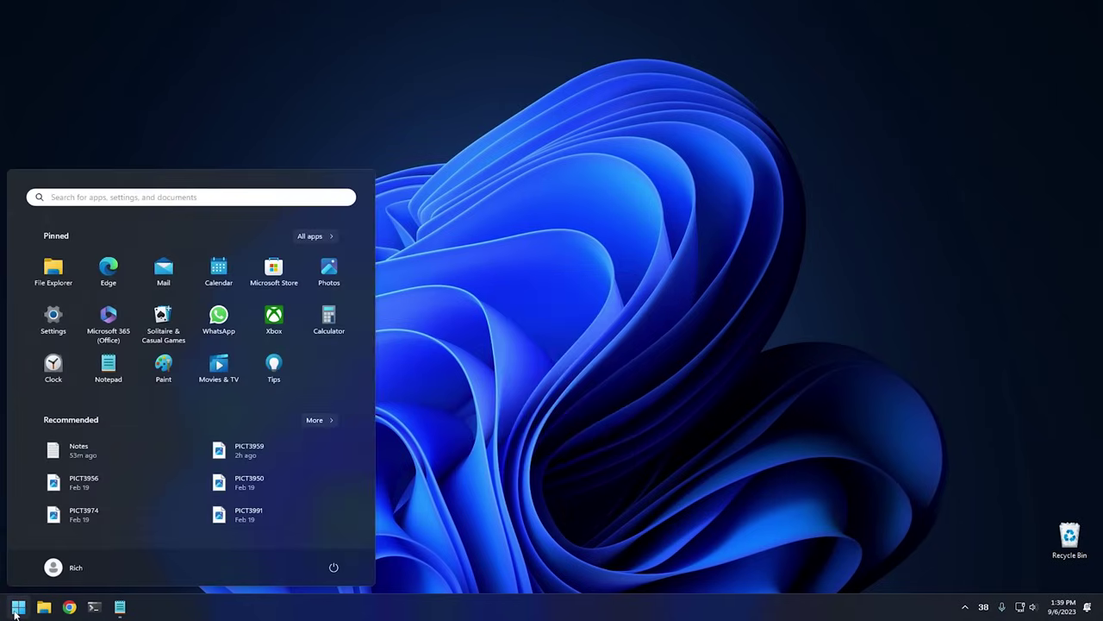
{"action": "type", "text": "regedit"}
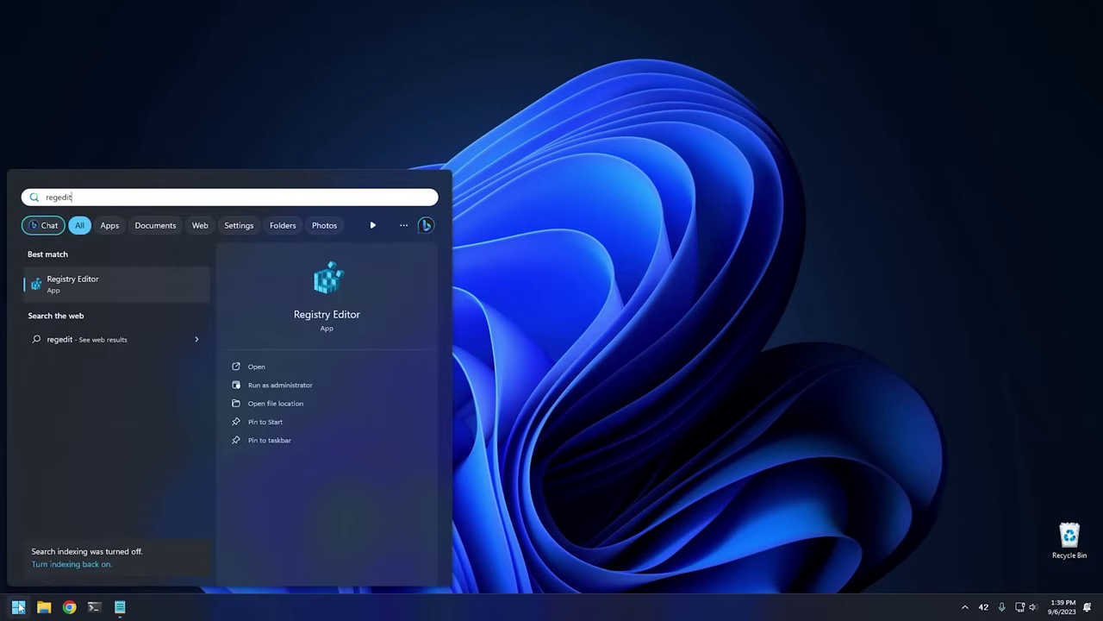
{"action": "key", "text": "Return"}
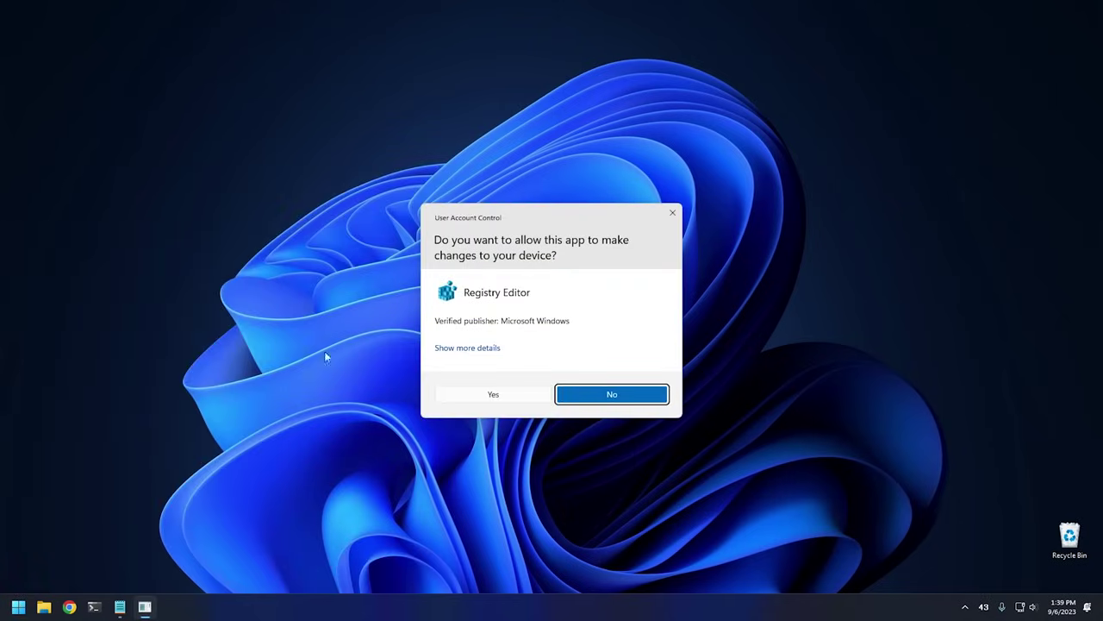
{"action": "left_click", "coordinate": [511, 392]}
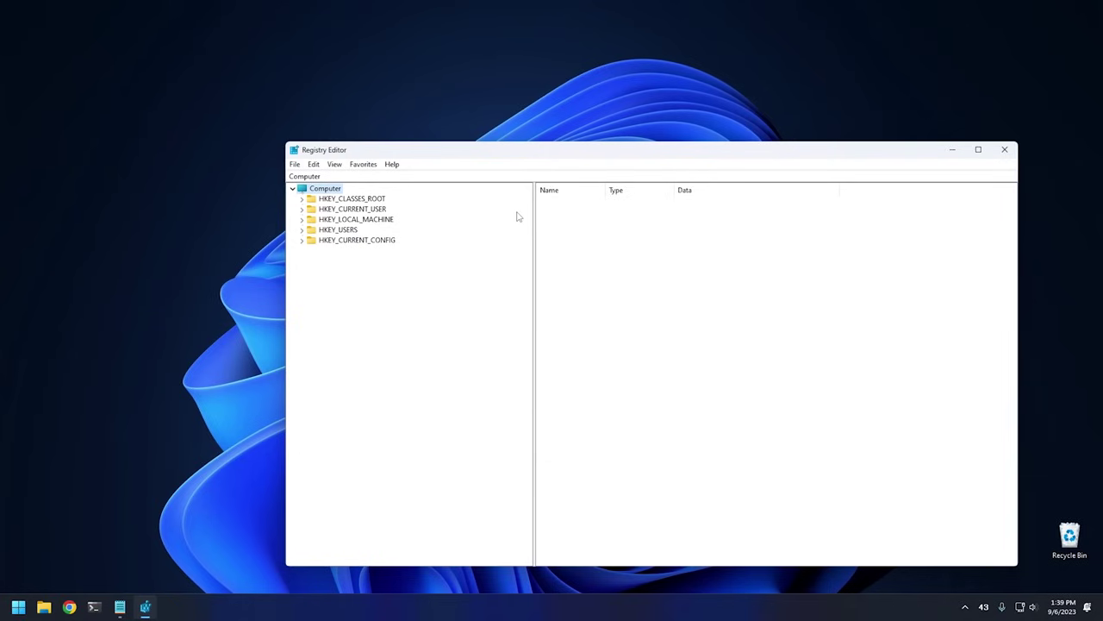
- Expand HKEY_CURRENT_USER > Software > Classes and scroll down to the CLSID key
{"action": "double_click", "coordinate": [370, 209]}
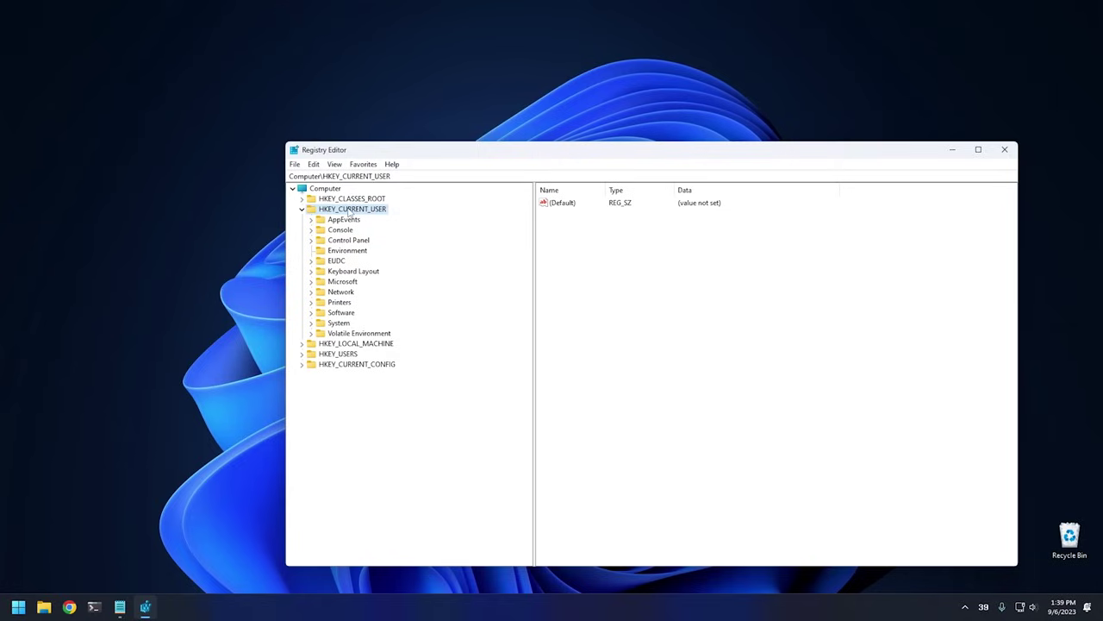
{"action": "double_click", "coordinate": [343, 314]}
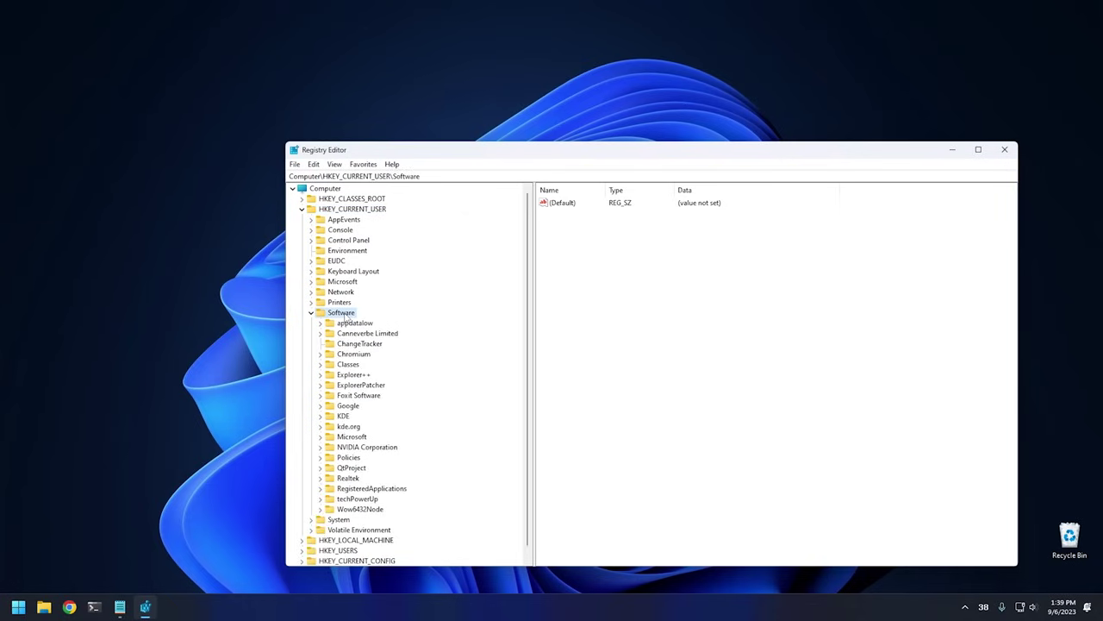
{"action": "double_click", "coordinate": [349, 365]}
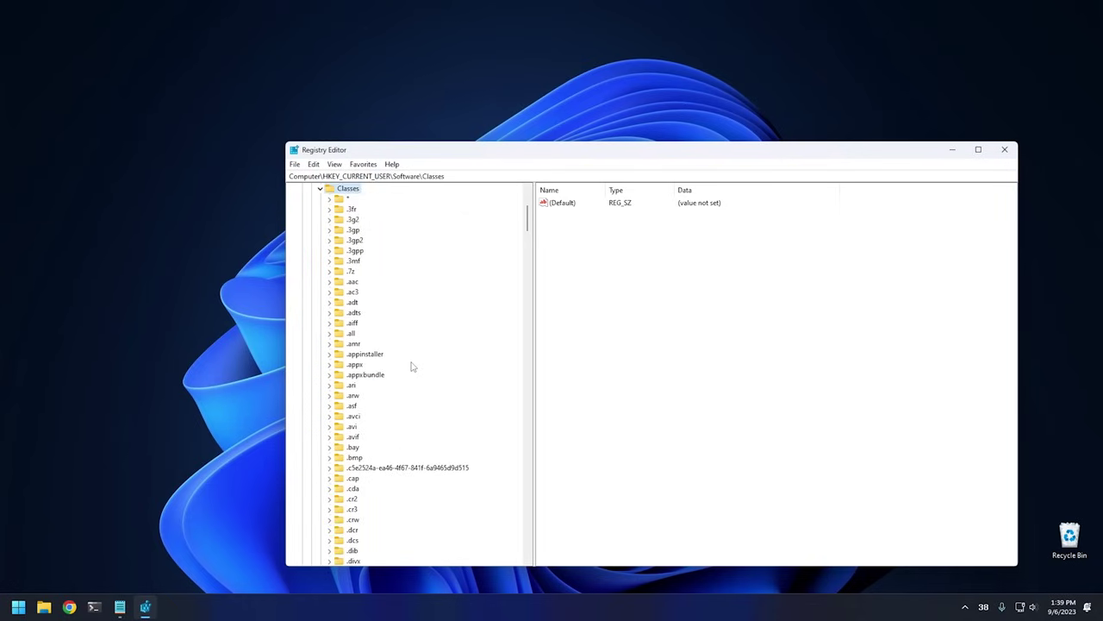
{"action": "scroll", "coordinate": [413, 367], "scroll_direction": "down", "scroll_amount": 15}
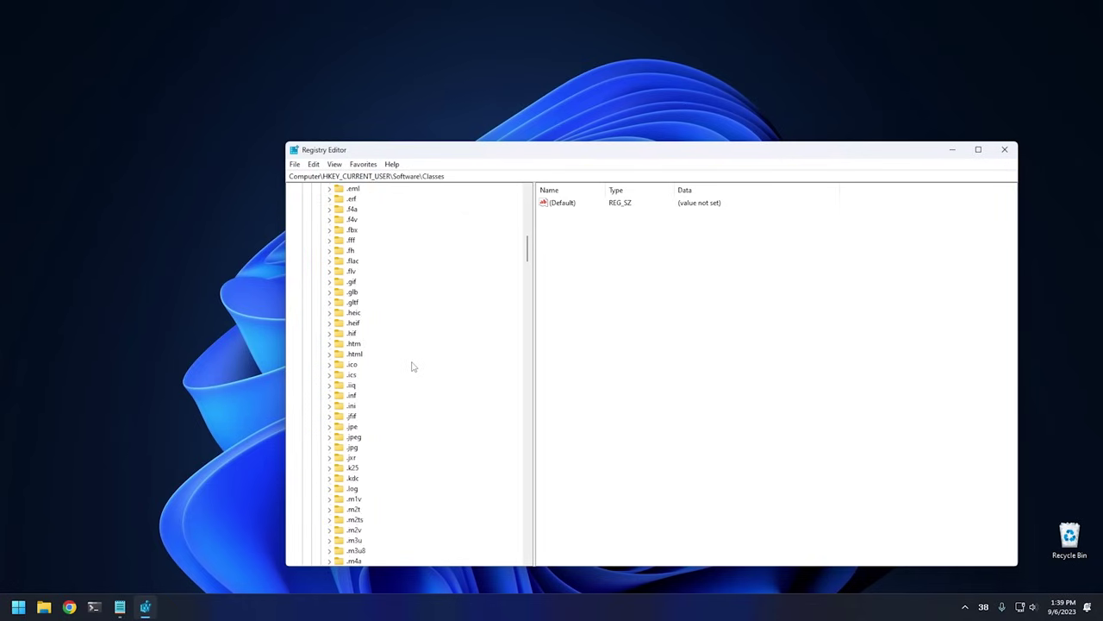
{"action": "scroll", "coordinate": [413, 367], "scroll_direction": "down", "scroll_amount": 20}
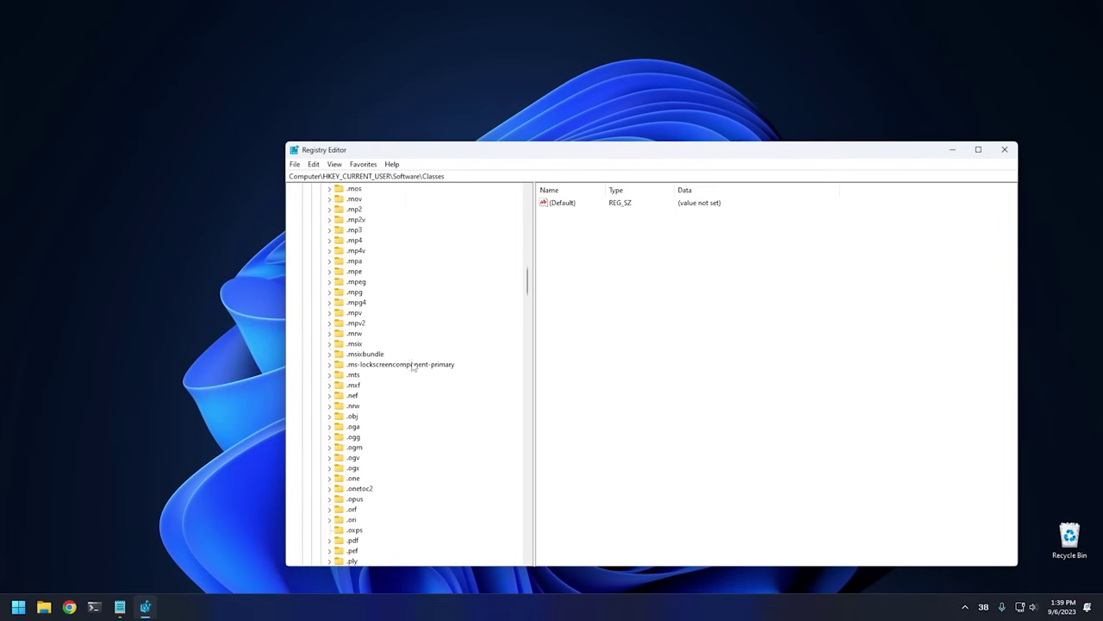
{"action": "scroll", "coordinate": [412, 366], "scroll_direction": "down", "scroll_amount": 20}
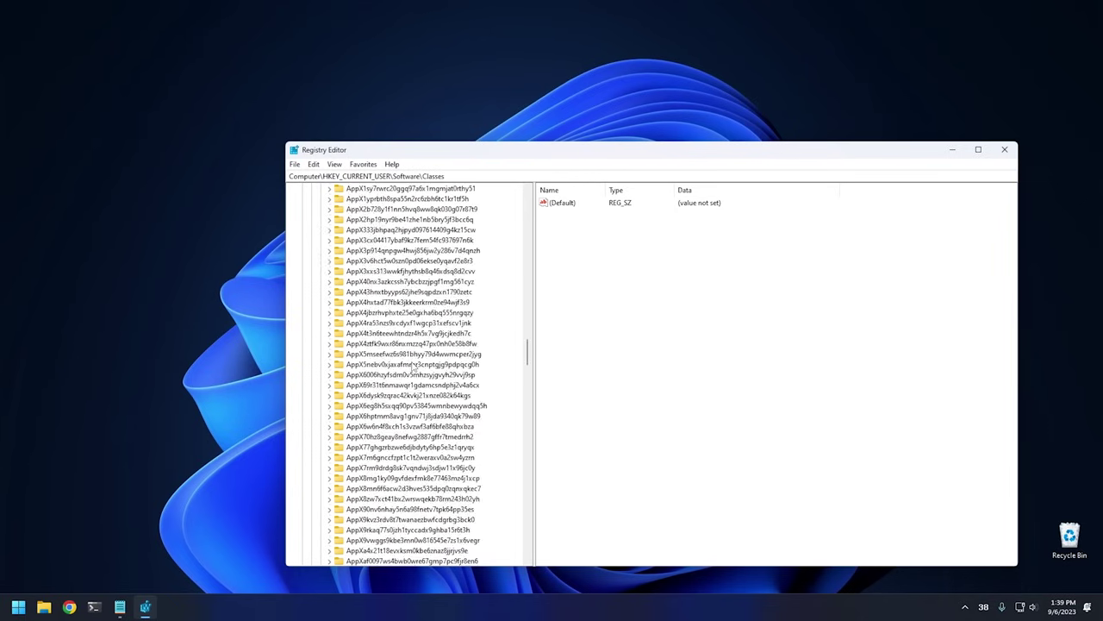
{"action": "scroll", "coordinate": [412, 365], "scroll_direction": "down", "scroll_amount": 20}
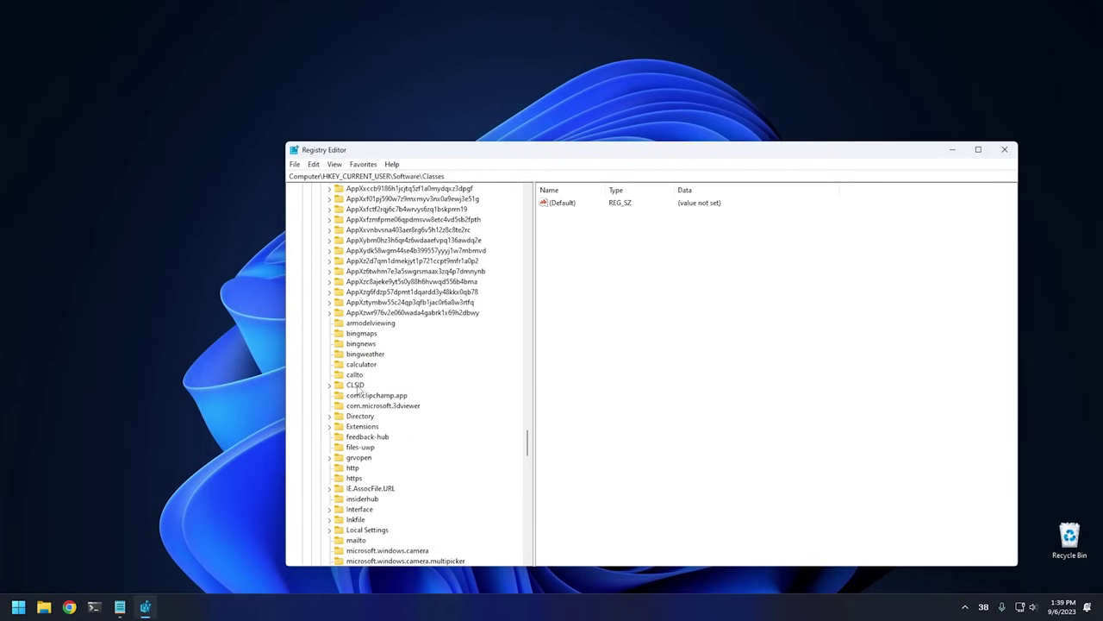
- Create a new key under CLSID, to be named with the pasted GUID {86ca1aa0-34aa-4e8b-a509-50c905bae2a2}
{"action": "double_click", "coordinate": [356, 386]}
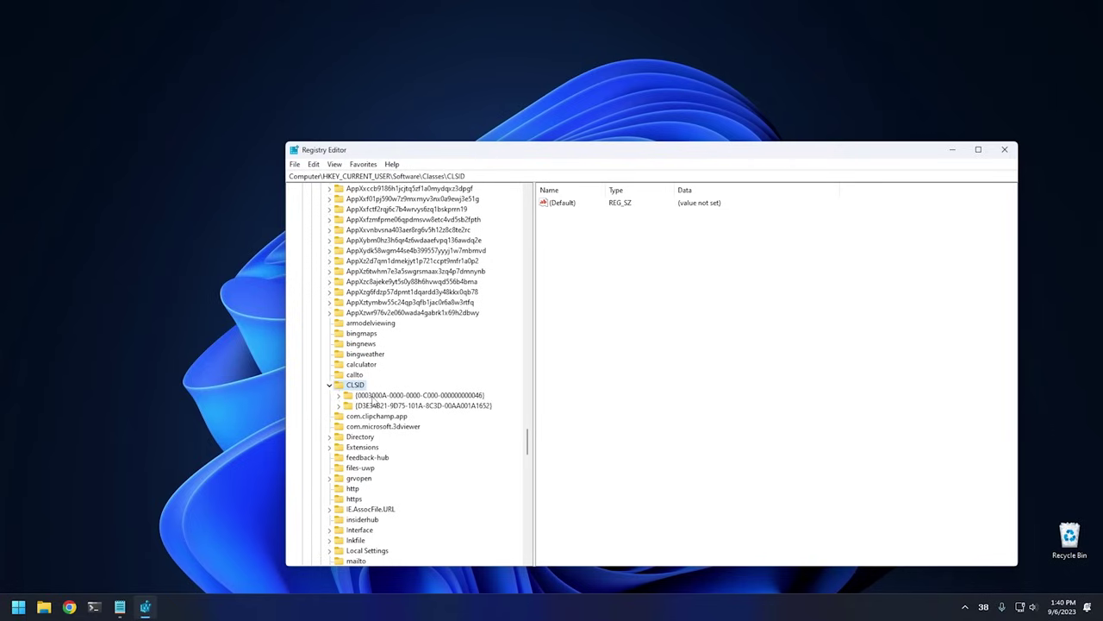
{"action": "right_click", "coordinate": [358, 386]}
{"action": "mouse_move", "coordinate": [421, 404]}
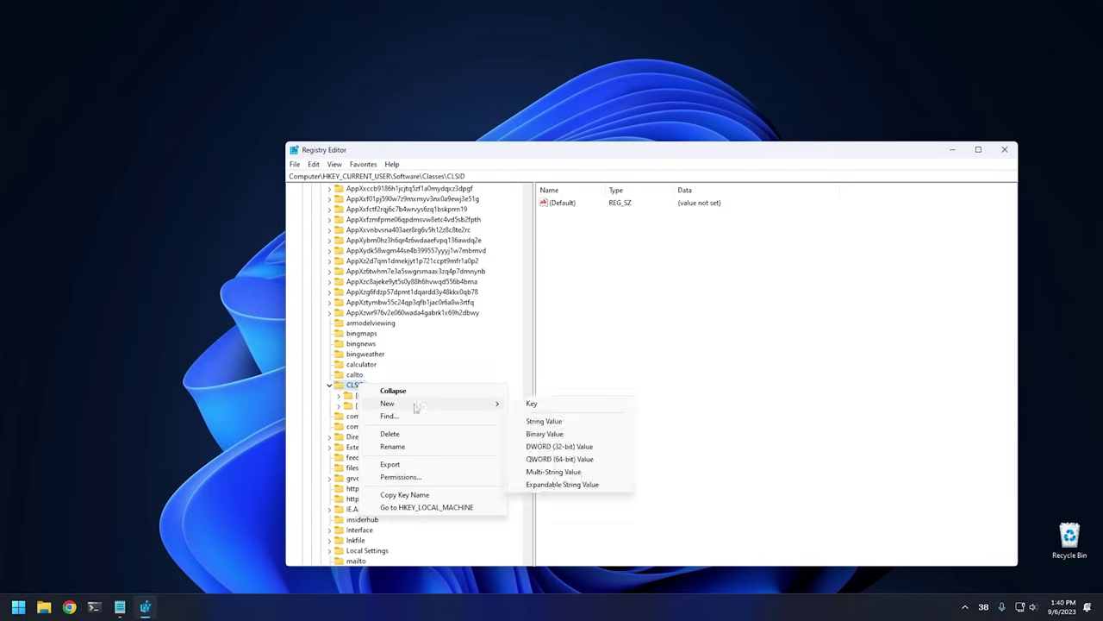
{"action": "left_click", "coordinate": [532, 403]}
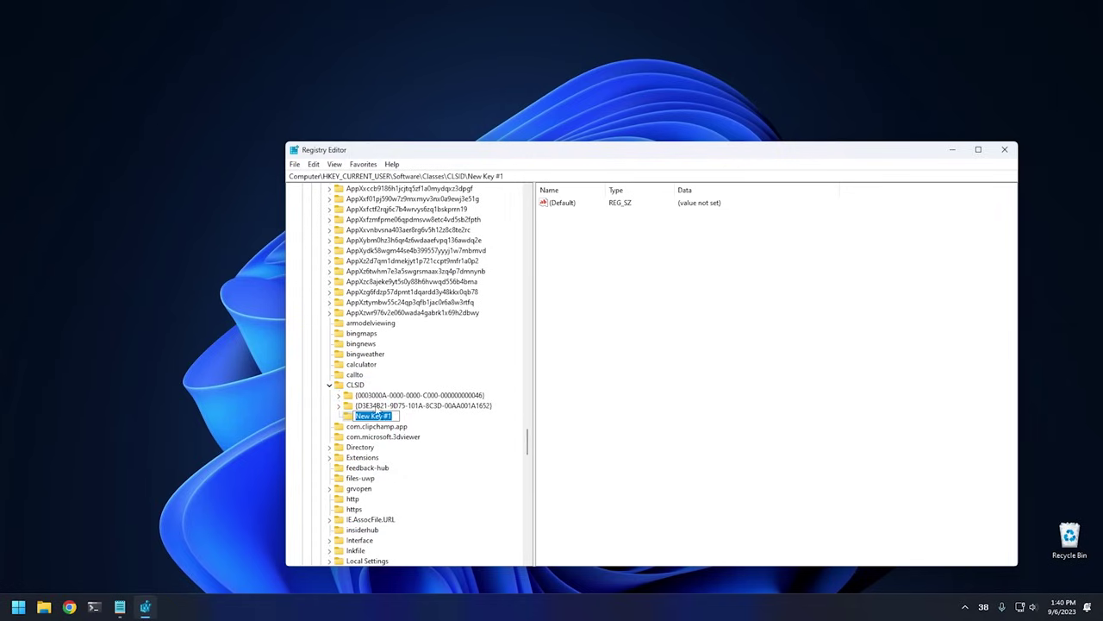
{"action": "right_click", "coordinate": [373, 416]}
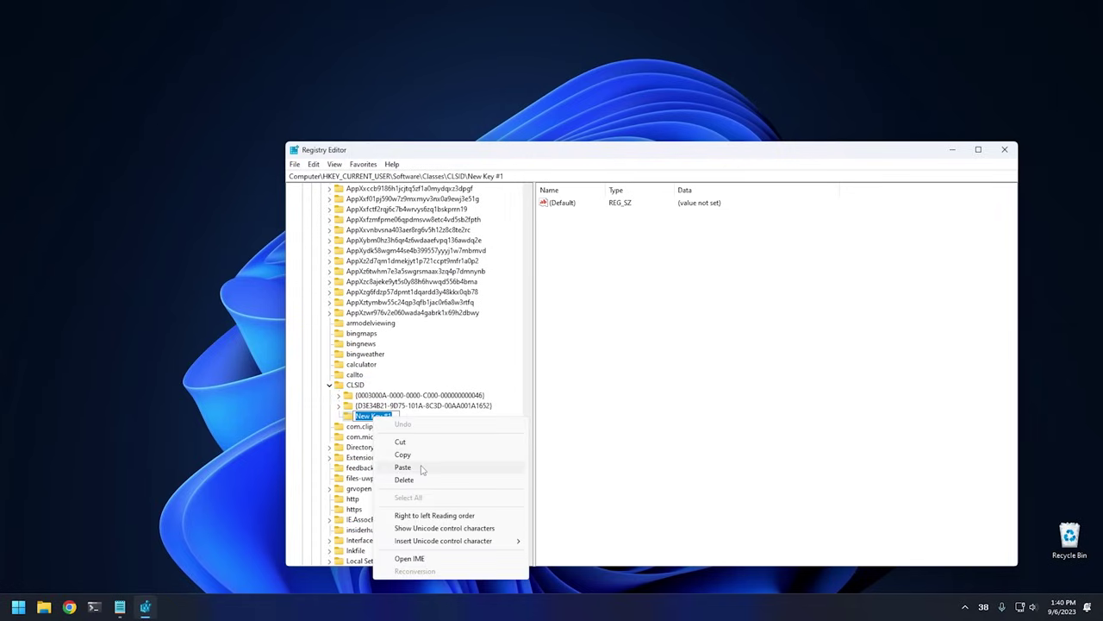
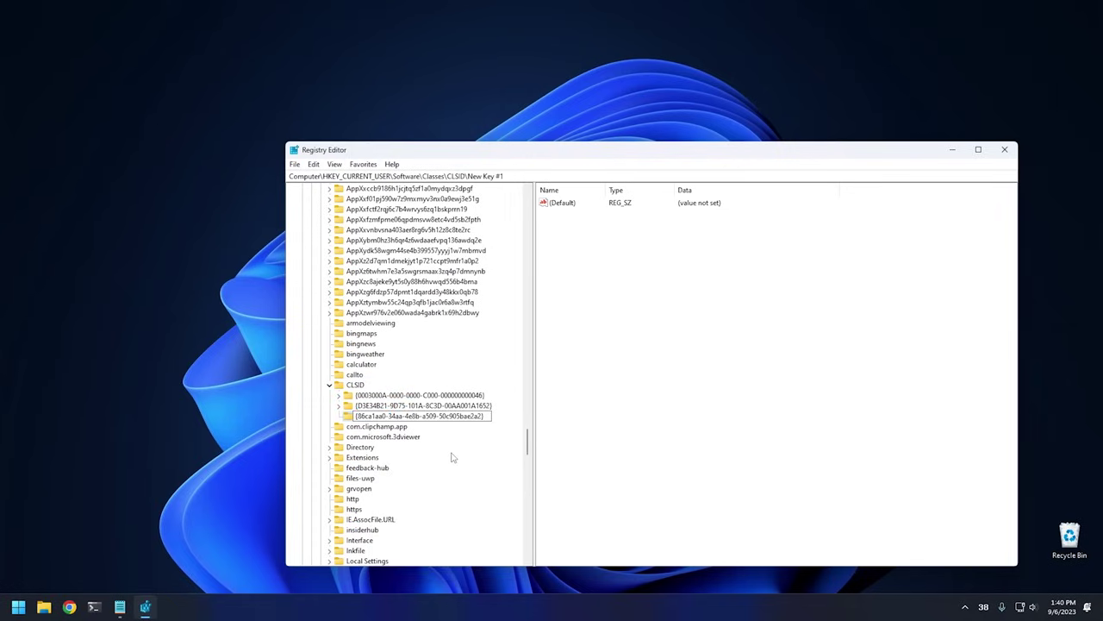
- Confirm {86ca1aa0-34aa-4e8b-a509-50c905bae2a2} as the new CLSID key's name and start adding a subkey under it
{"action": "key", "text": "Return"}
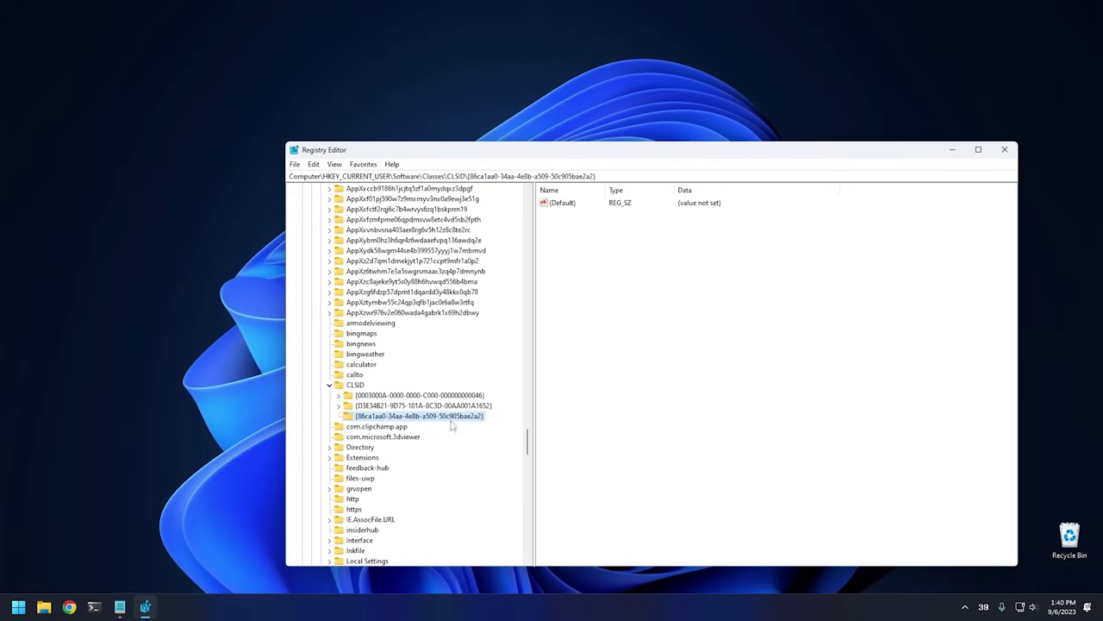
{"action": "right_click", "coordinate": [383, 421]}
{"action": "mouse_move", "coordinate": [465, 437]}
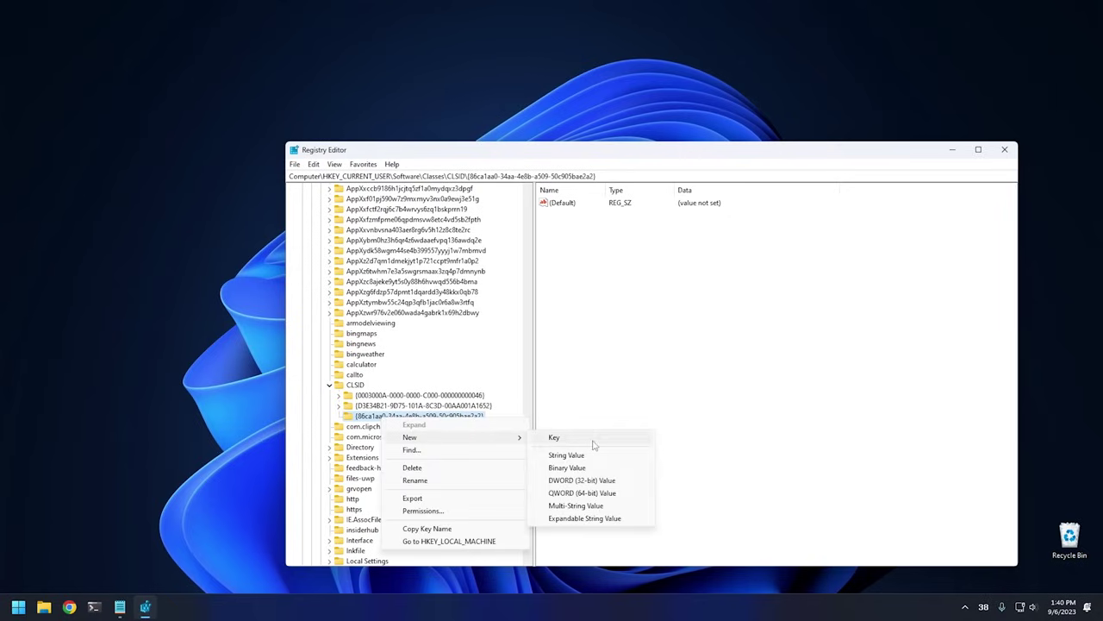
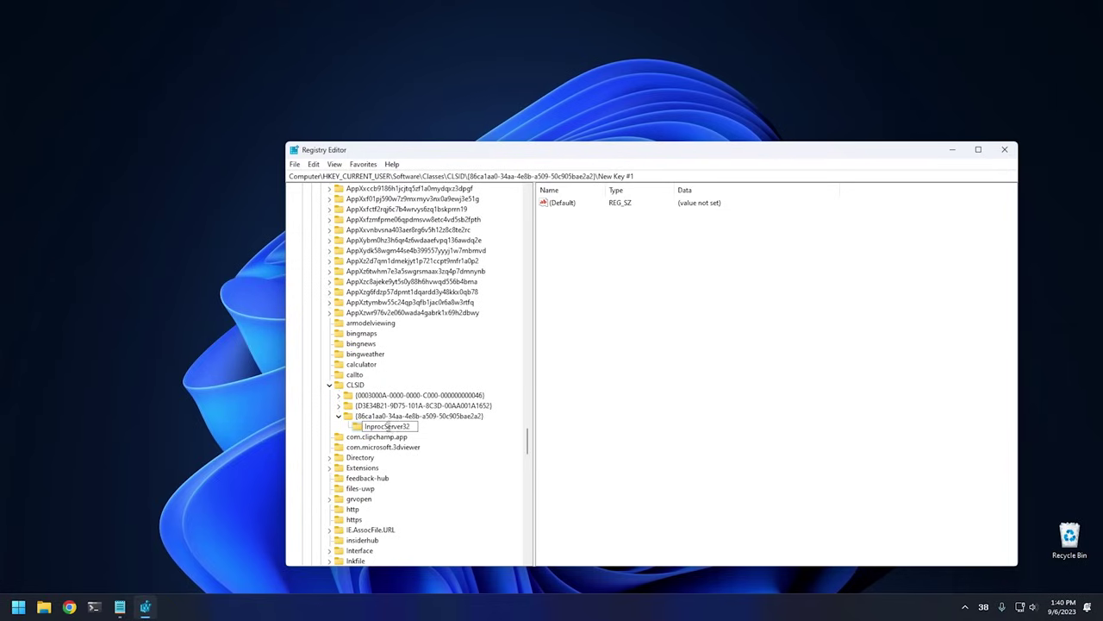
- Commit 'InprocServer32' as the name of the new key under the {86ca1aa0-...} CLSID
{"action": "key", "text": "Return"}
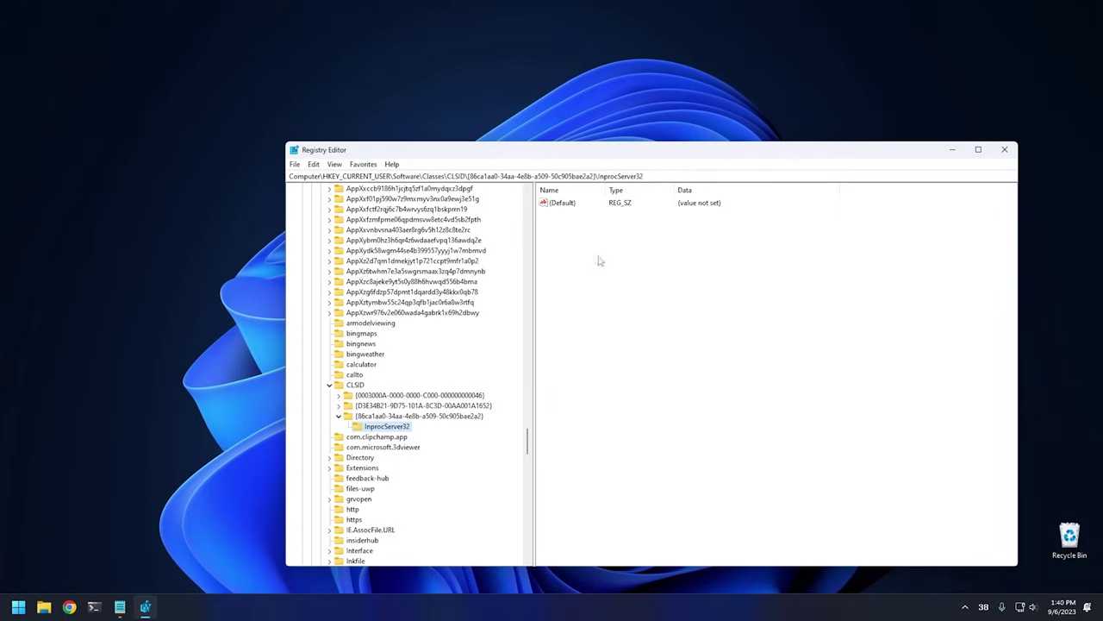
- Save InprocServer32's (Default) string value with blank value data
{"action": "left_click", "coordinate": [567, 205]}
{"action": "double_click", "coordinate": [572, 207]}
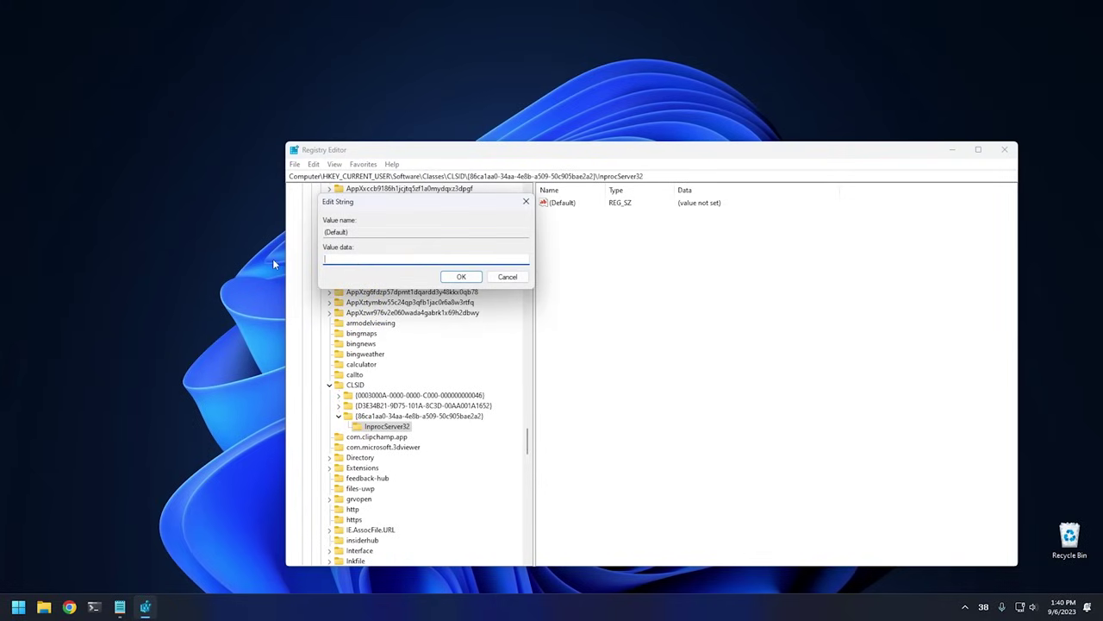
{"action": "left_click", "coordinate": [461, 276]}
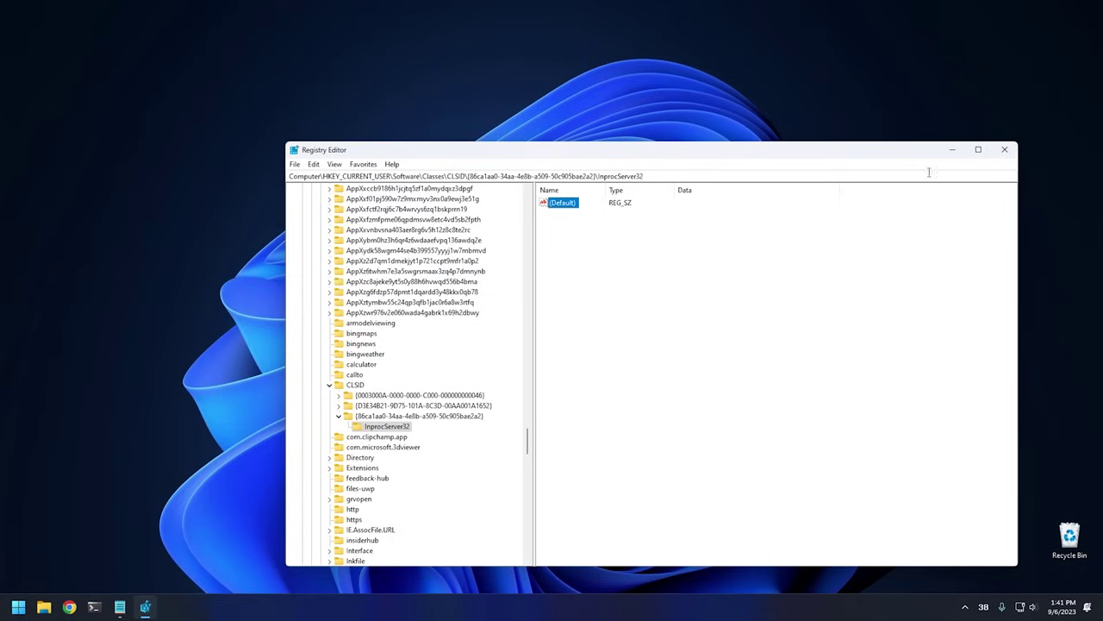
- Close Registry Editor, then check and dismiss the desktop's right-click context menu
{"action": "left_click", "coordinate": [1004, 149]}
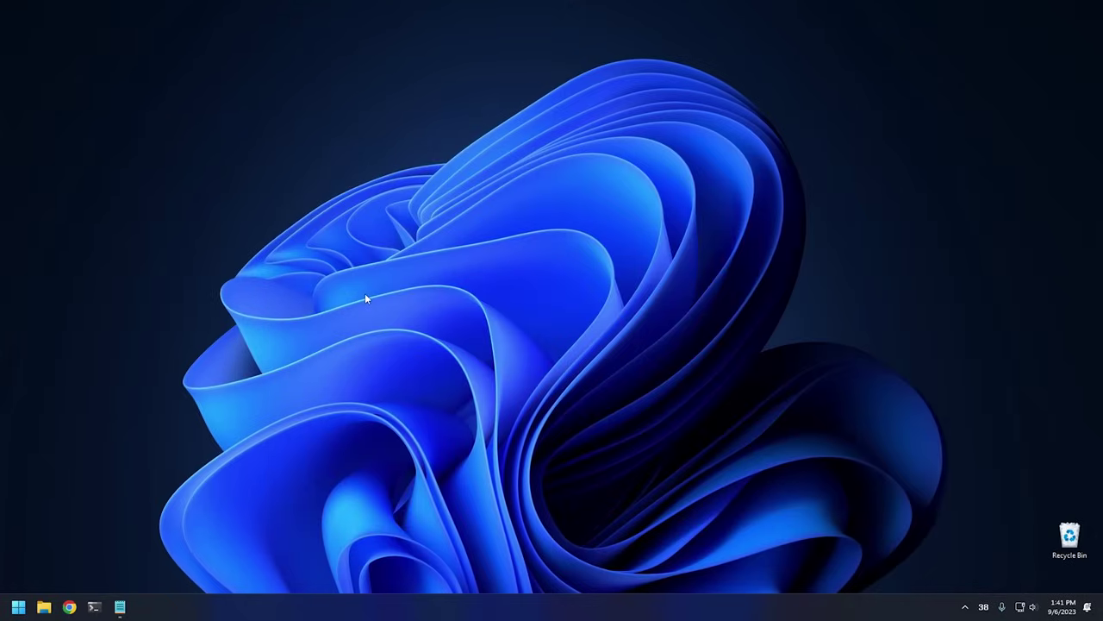
{"action": "right_click", "coordinate": [365, 298]}
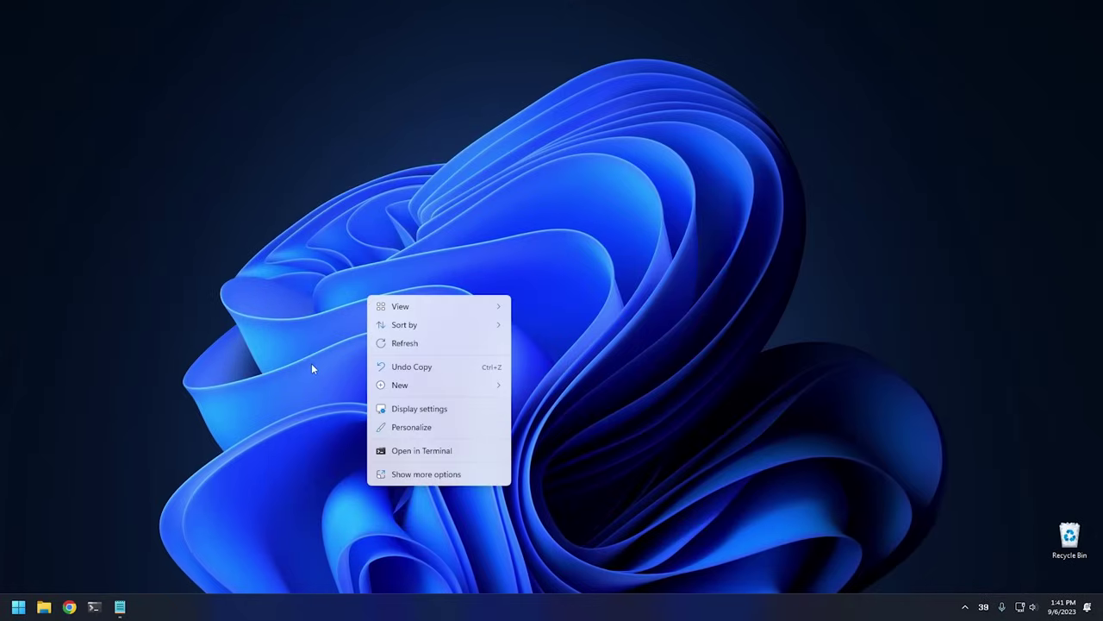
{"action": "left_click", "coordinate": [343, 394]}
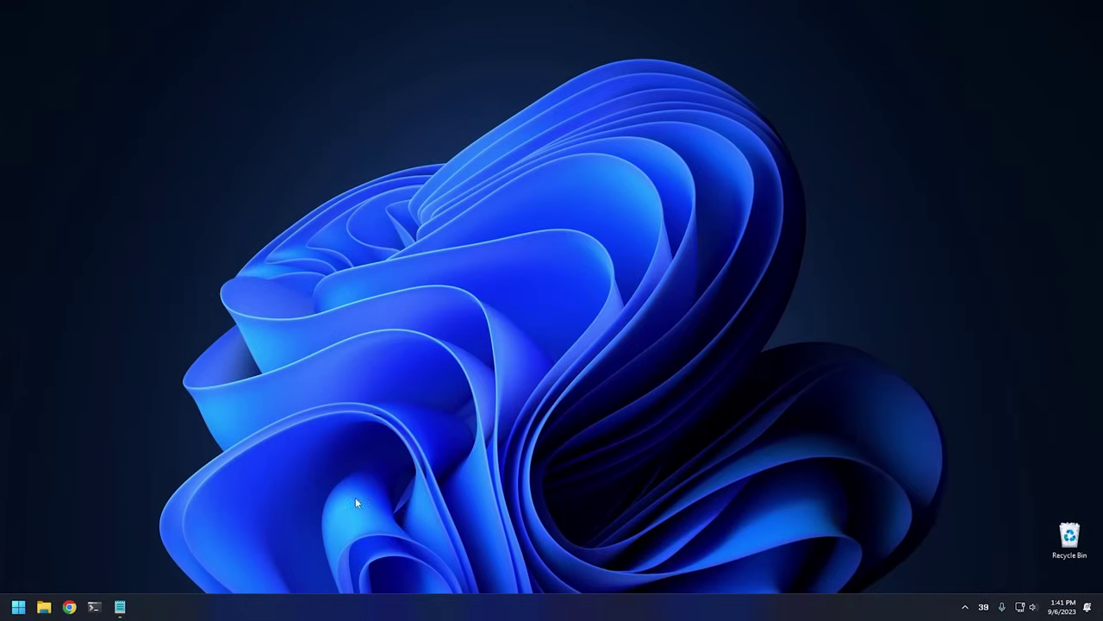
- Open Task Manager from the taskbar menu and look over its process list
{"action": "right_click", "coordinate": [300, 605]}
{"action": "left_click", "coordinate": [336, 560]}
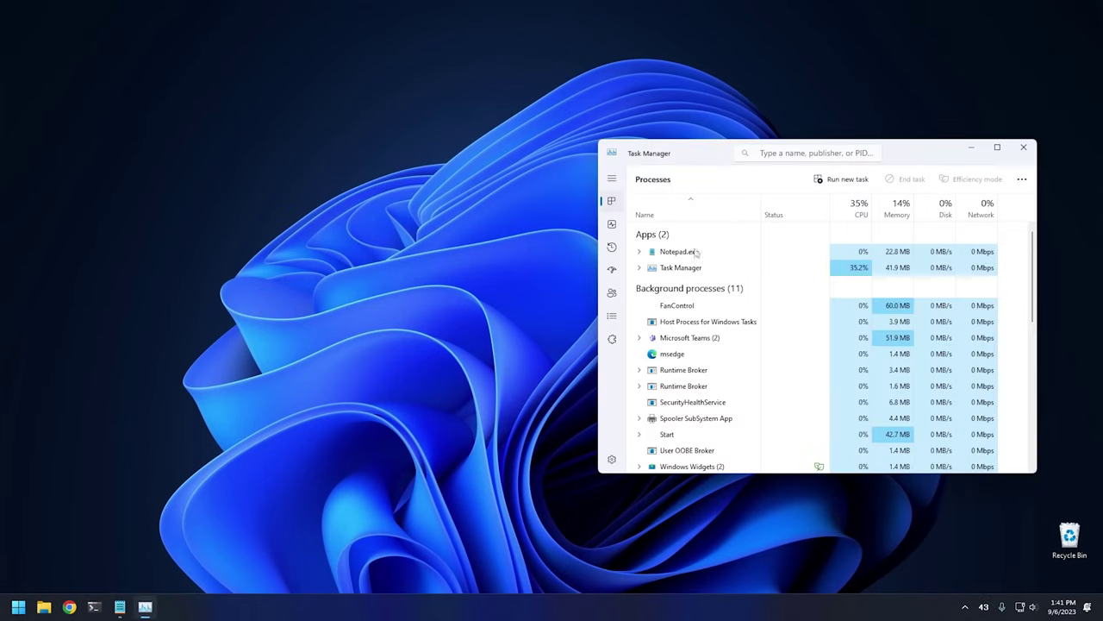
{"action": "scroll", "coordinate": [767, 291], "scroll_direction": "down", "scroll_amount": 2}
{"action": "scroll", "coordinate": [767, 291], "scroll_direction": "down", "scroll_amount": 1}
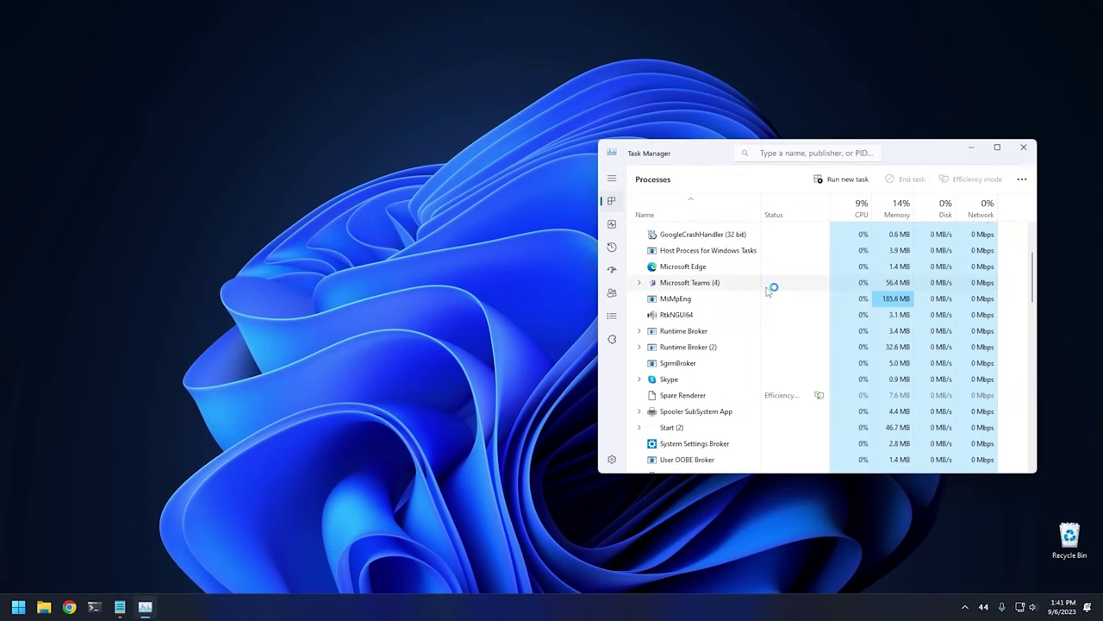
{"action": "right_click", "coordinate": [227, 606]}
{"action": "left_click", "coordinate": [272, 561]}
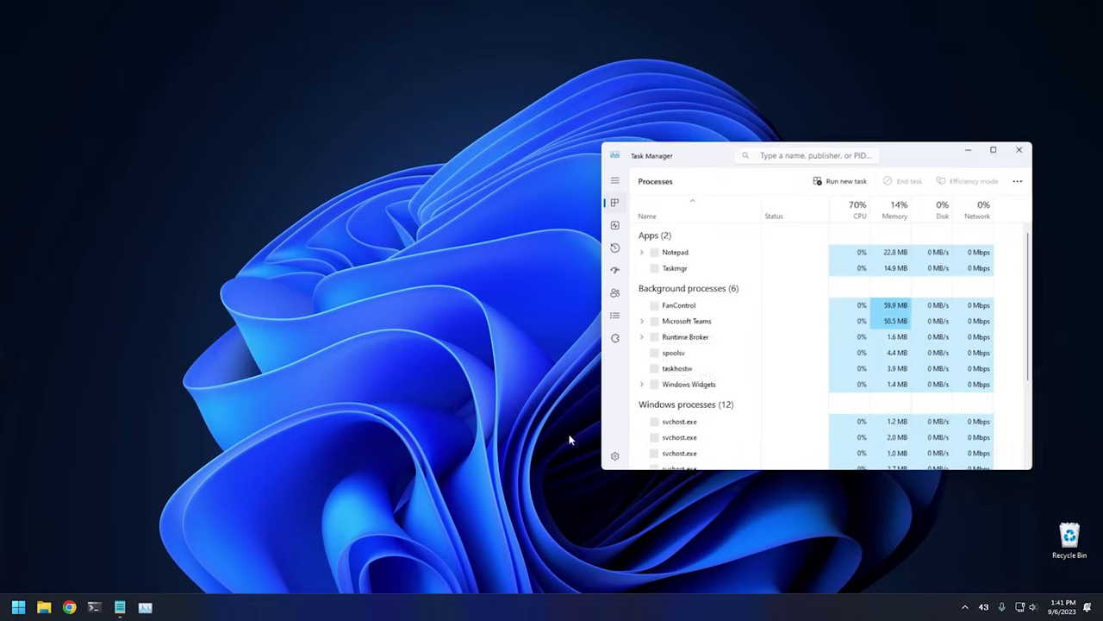
{"action": "left_click_drag", "start_coordinate": [1034, 252], "coordinate": [1053, 450]}
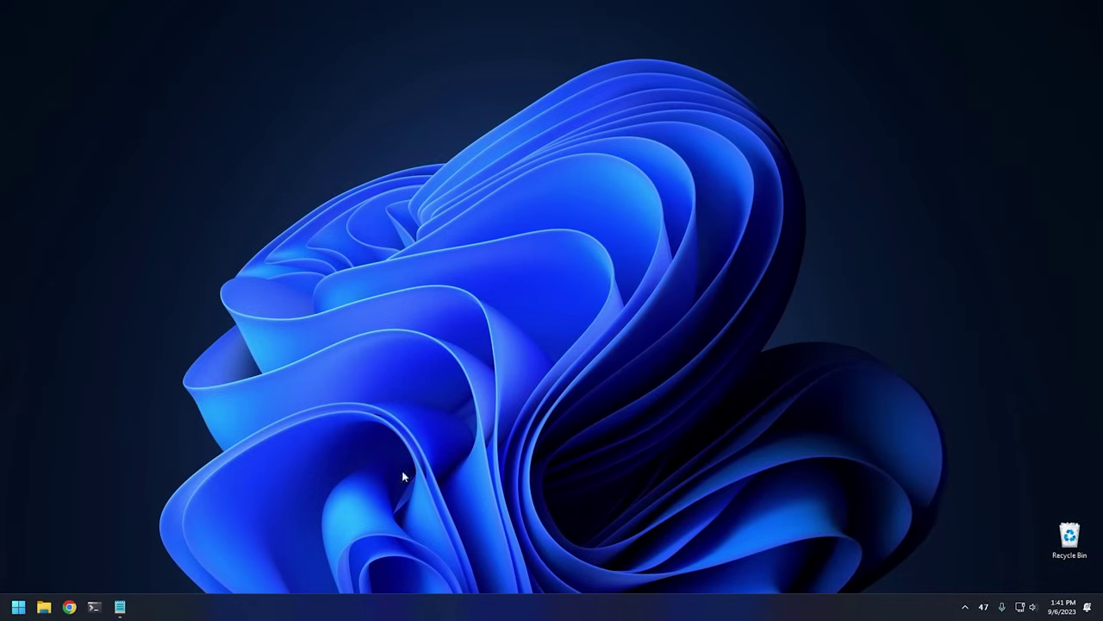
- Recheck the desktop context menu, then reopen Task Manager on its Processes page
{"action": "right_click", "coordinate": [382, 466]}
{"action": "left_click", "coordinate": [343, 437]}
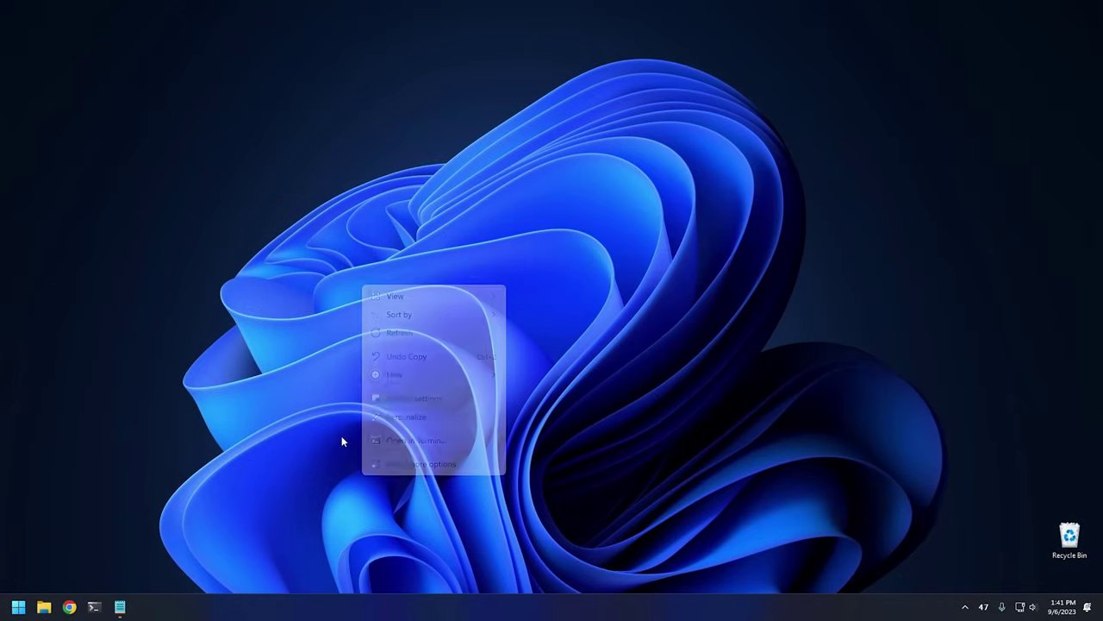
{"action": "right_click", "coordinate": [258, 613]}
{"action": "left_click", "coordinate": [311, 560]}
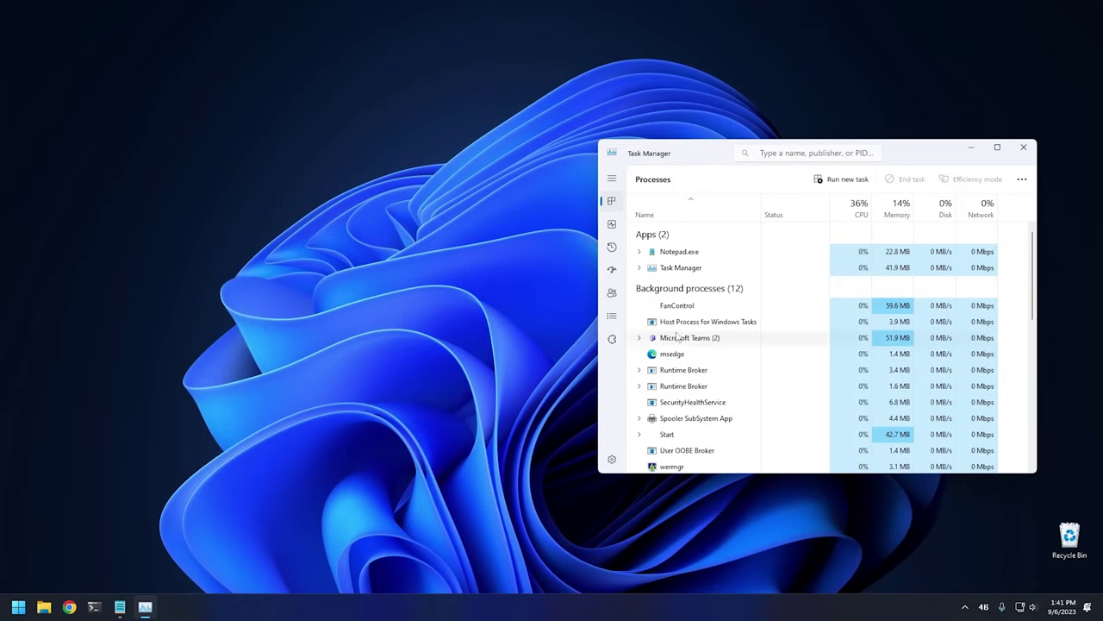
- Sort processes by name, select Windows Explorer, and restart it
{"action": "left_click", "coordinate": [691, 204]}
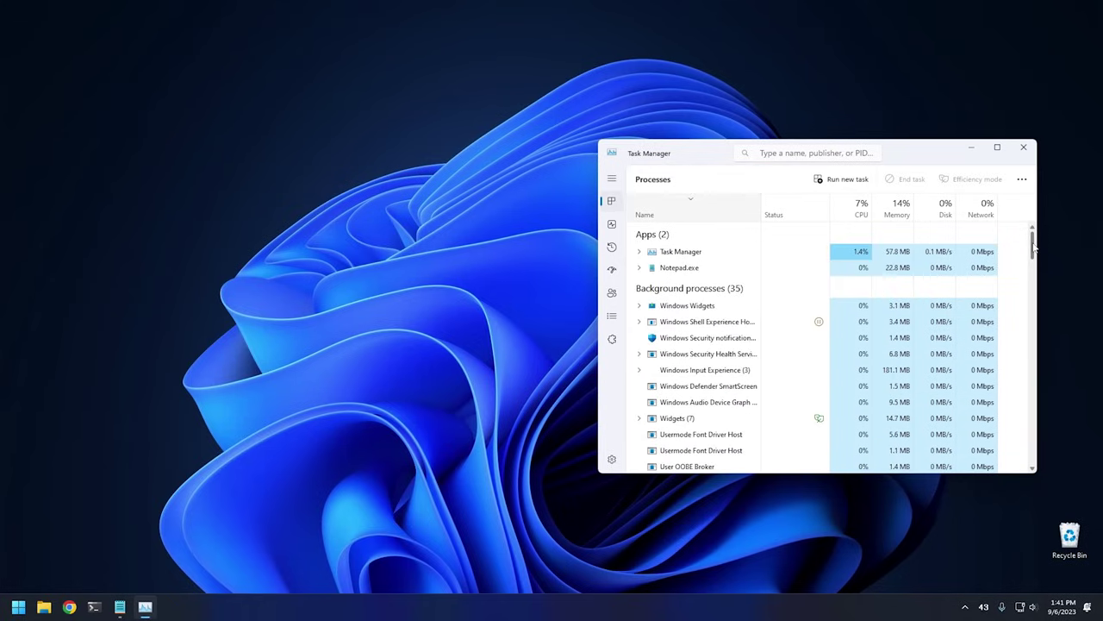
{"action": "left_click_drag", "start_coordinate": [1034, 248], "coordinate": [1035, 468]}
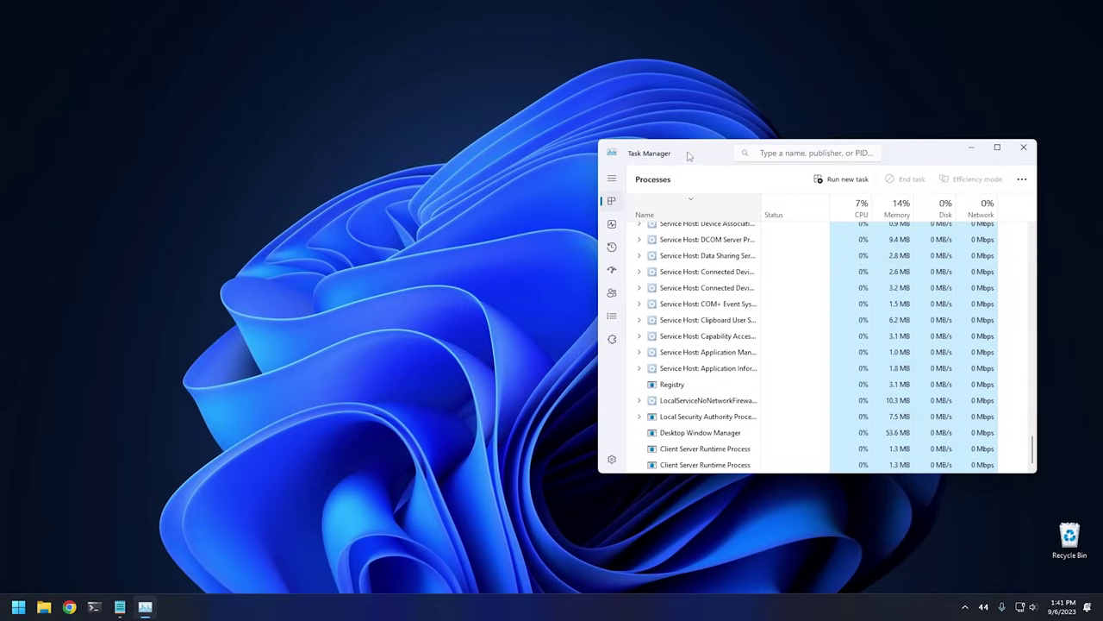
{"action": "left_click_drag", "start_coordinate": [689, 155], "coordinate": [505, 151]}
{"action": "scroll", "coordinate": [498, 366], "scroll_direction": "up", "scroll_amount": 3}
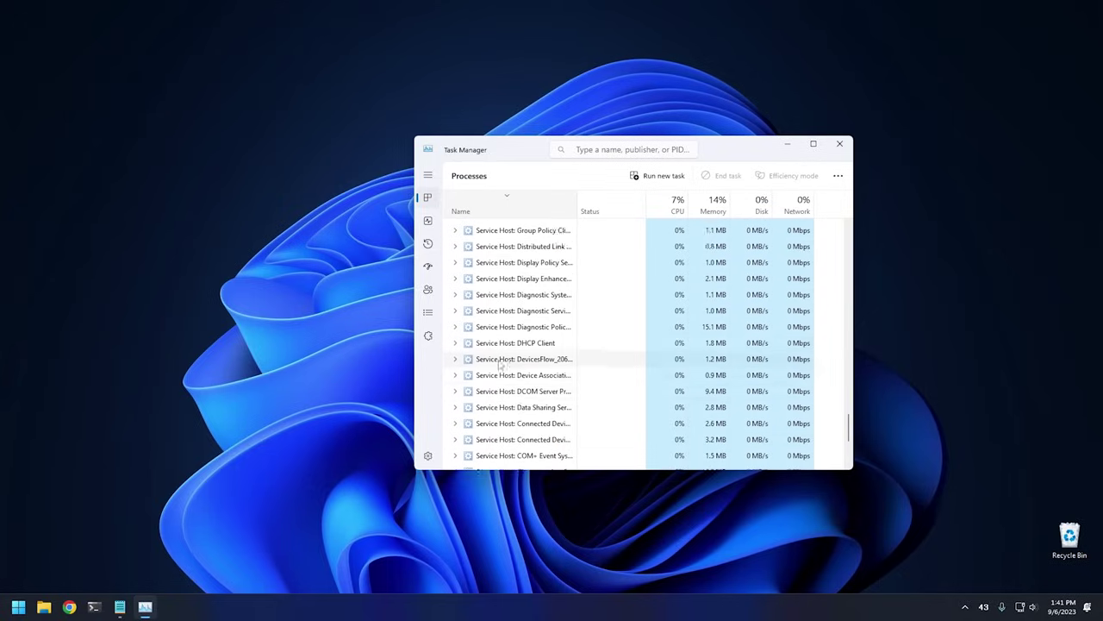
{"action": "scroll", "coordinate": [498, 366], "scroll_direction": "up", "scroll_amount": 10}
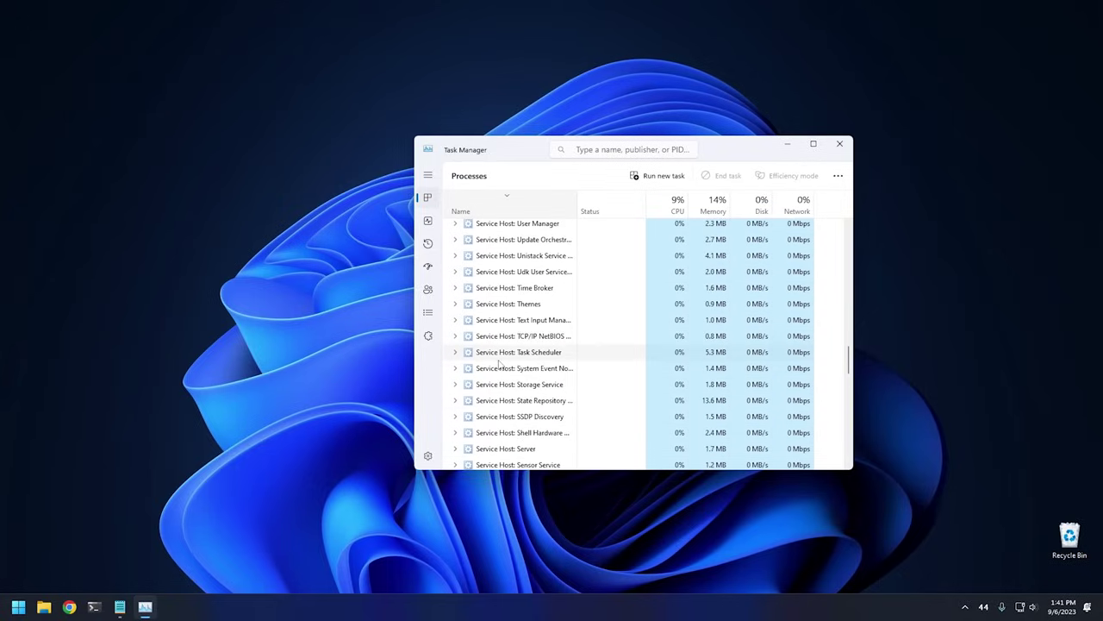
{"action": "scroll", "coordinate": [498, 364], "scroll_direction": "up", "scroll_amount": 10}
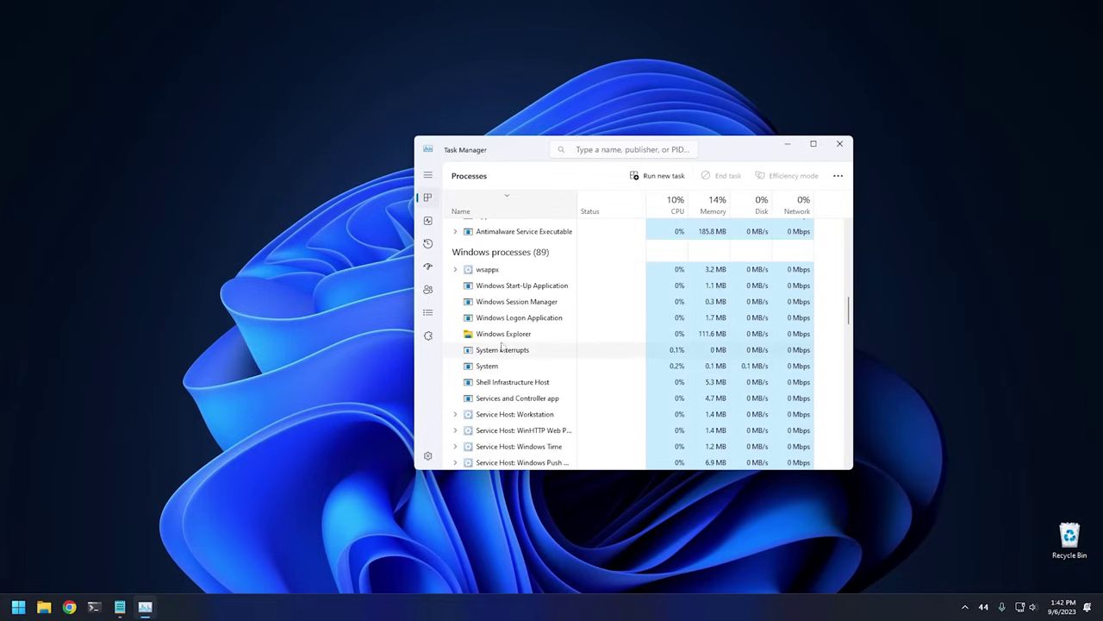
{"action": "left_click", "coordinate": [505, 338]}
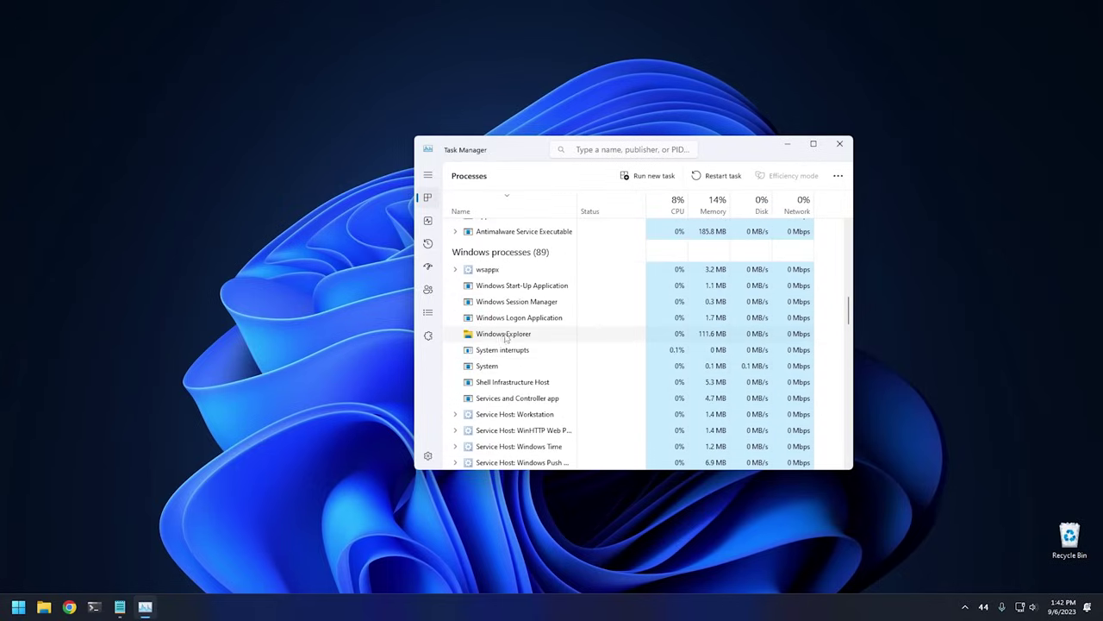
{"action": "left_click", "coordinate": [712, 177]}
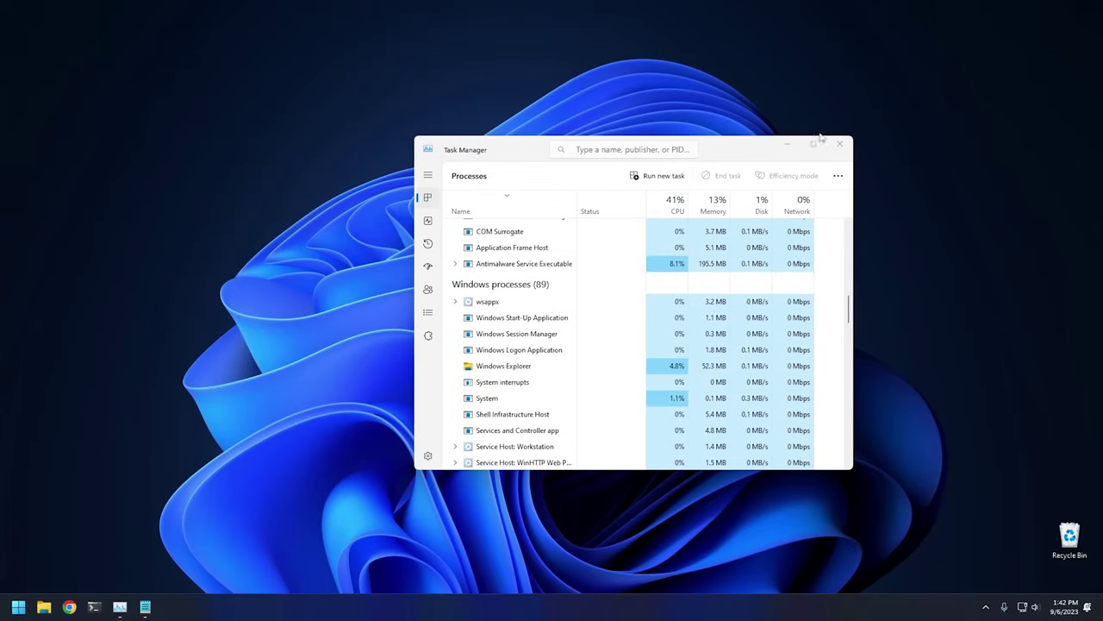
- Close Task Manager, confirm the desktop's classic menu, then show a Pictures image's full Send to menu
{"action": "left_click", "coordinate": [842, 147]}
{"action": "right_click", "coordinate": [279, 279]}
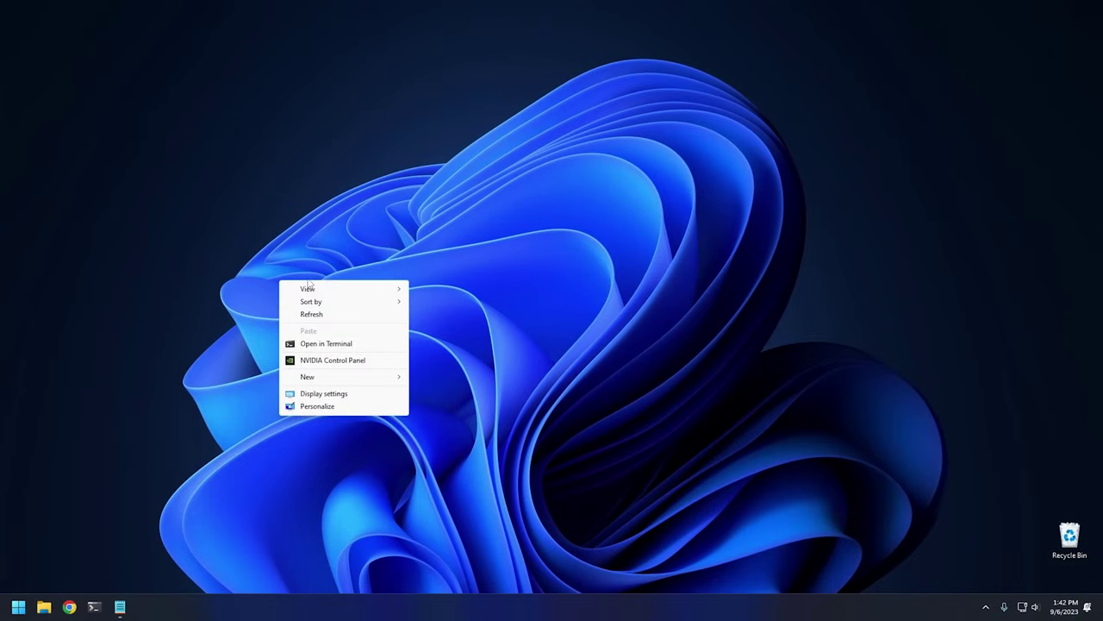
{"action": "left_click", "coordinate": [43, 606]}
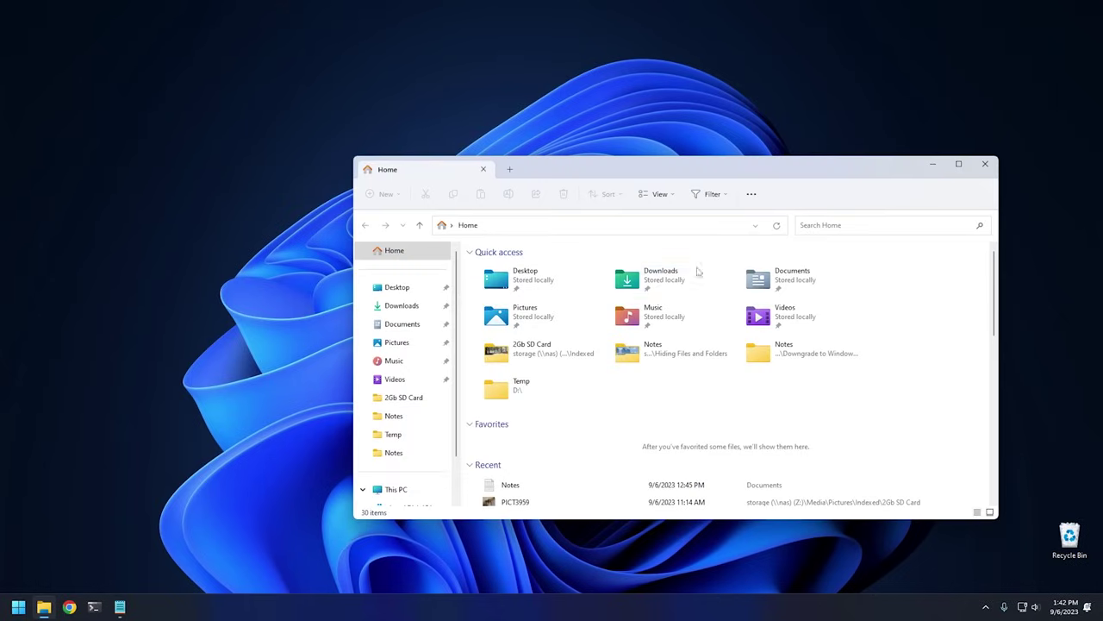
{"action": "double_click", "coordinate": [507, 318]}
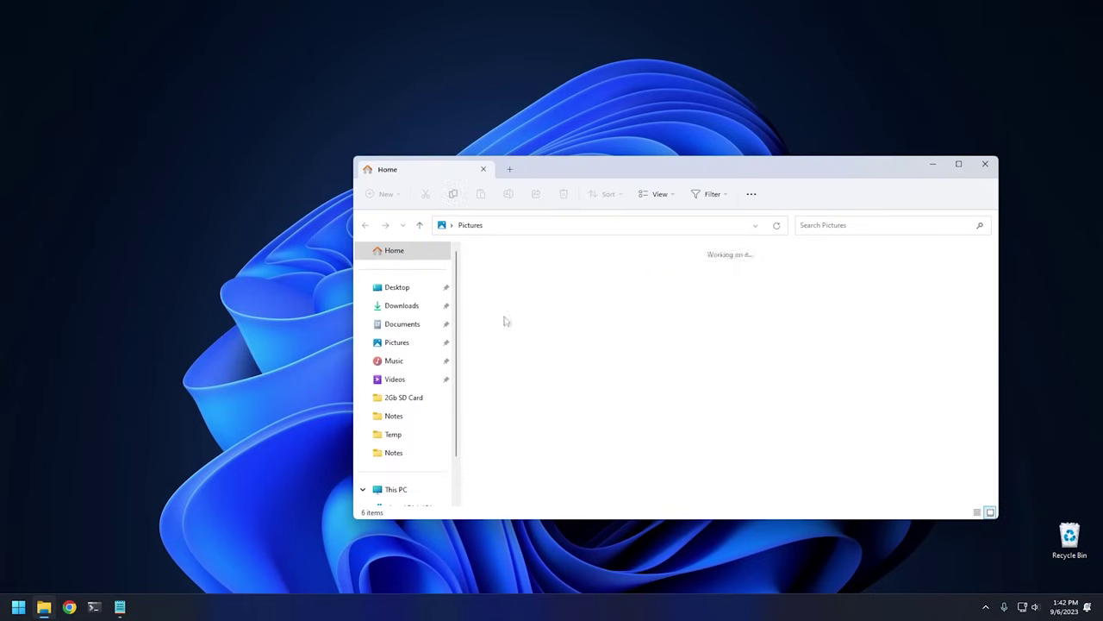
{"action": "right_click", "coordinate": [694, 292]}
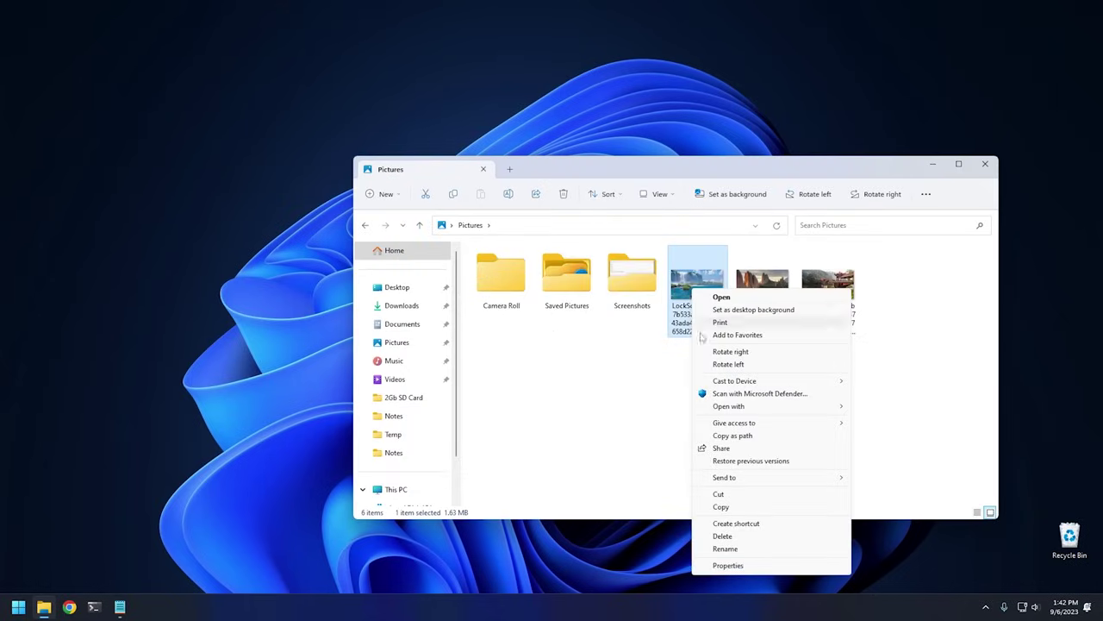
{"action": "mouse_move", "coordinate": [719, 476]}
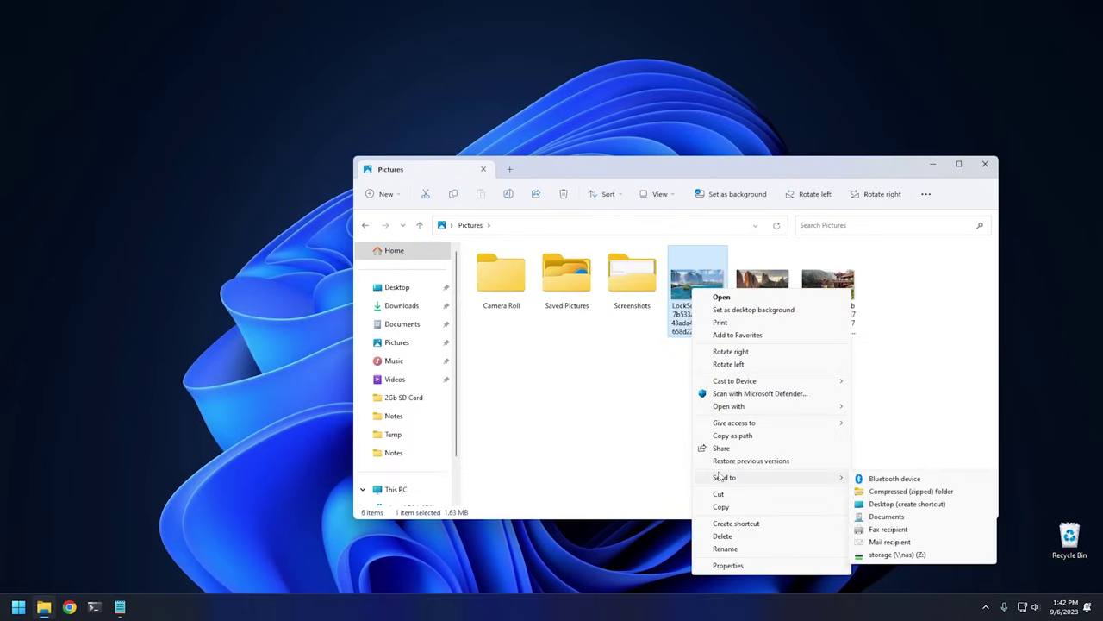